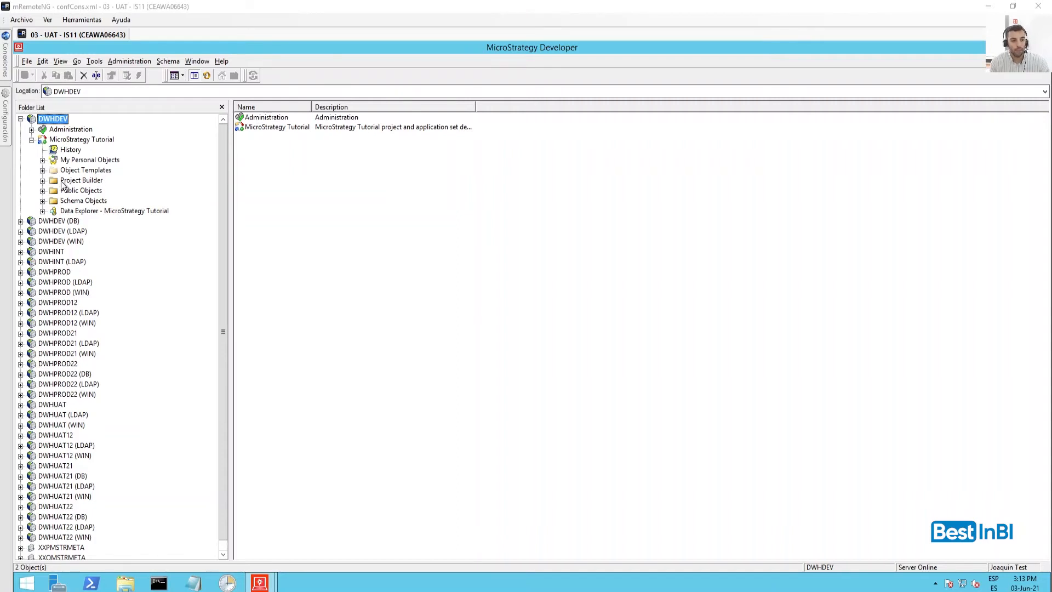
Step: Open the Transformations folder within the Schema Objects of the MicroStrategy Tutorial project
{"action": "left_click", "coordinate": [42, 201]}
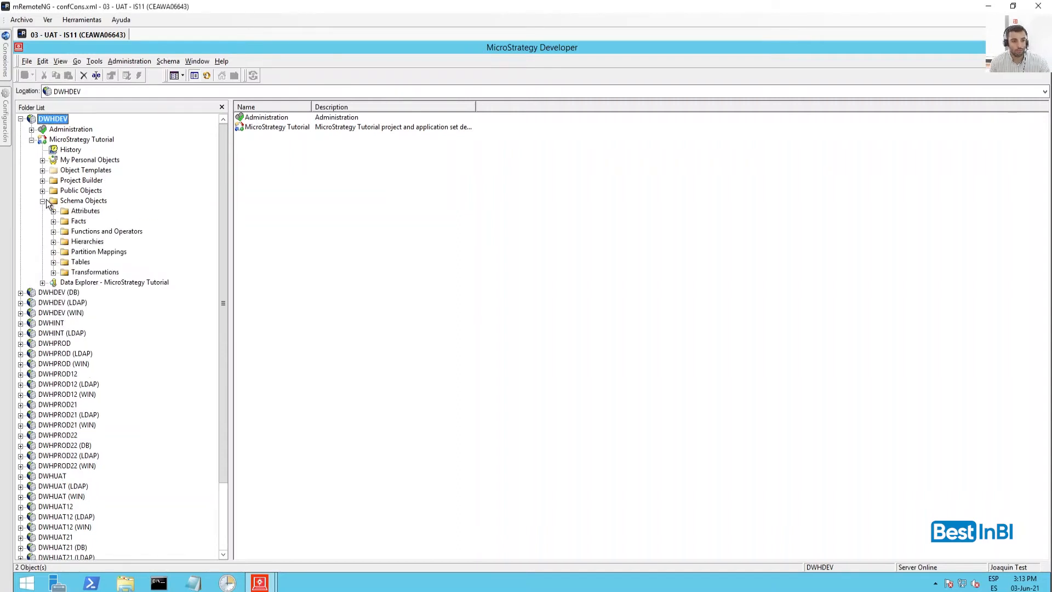
{"action": "left_click", "coordinate": [83, 272]}
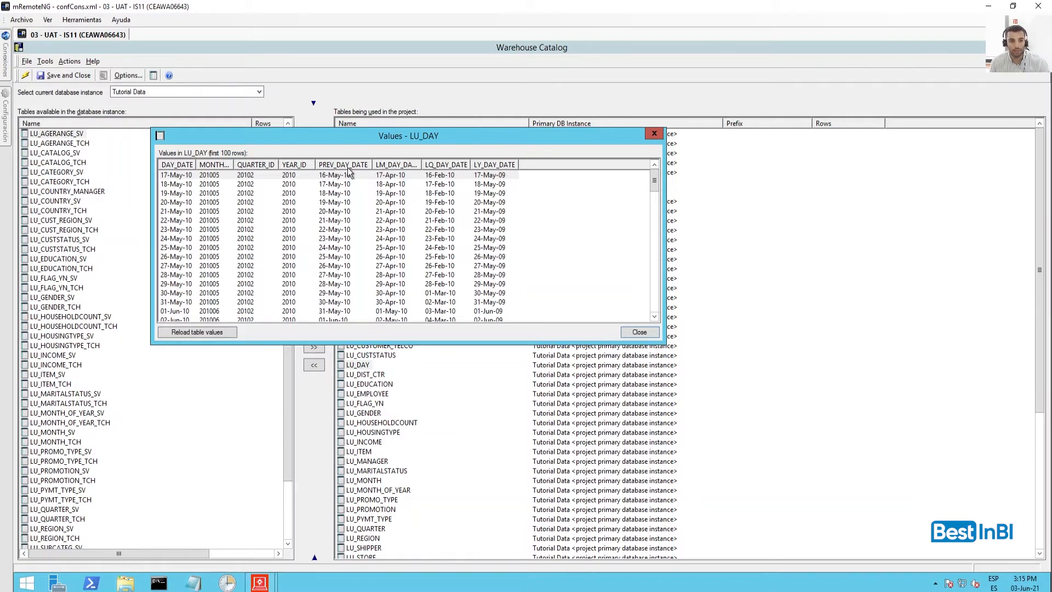
Step: Examine the first row of date values in the LU_DAY table, and close the values window and the Warehouse Catalog
{"action": "left_click", "coordinate": [175, 179]}
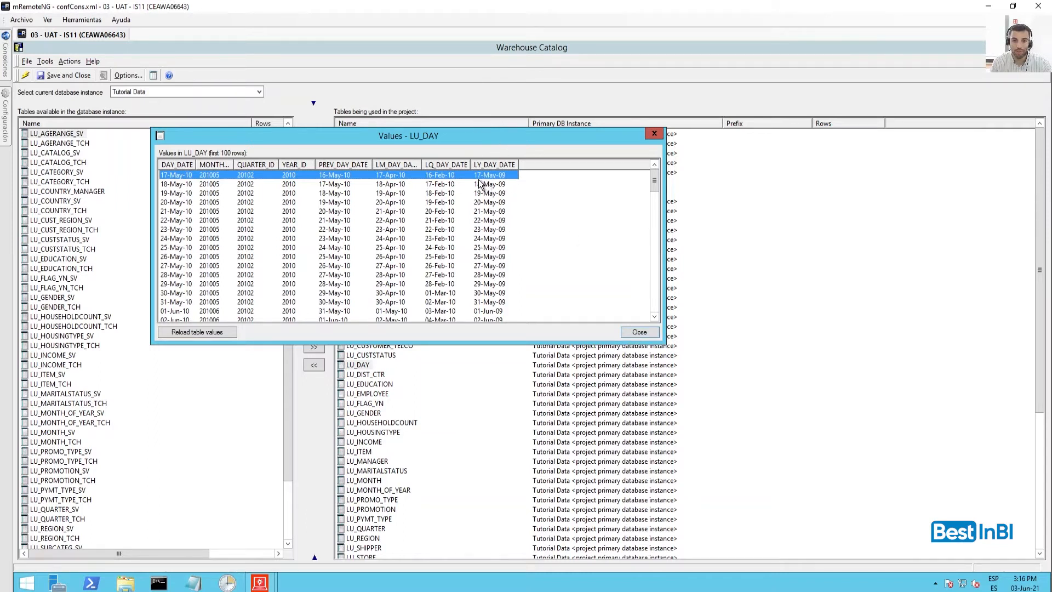
{"action": "left_click", "coordinate": [639, 332]}
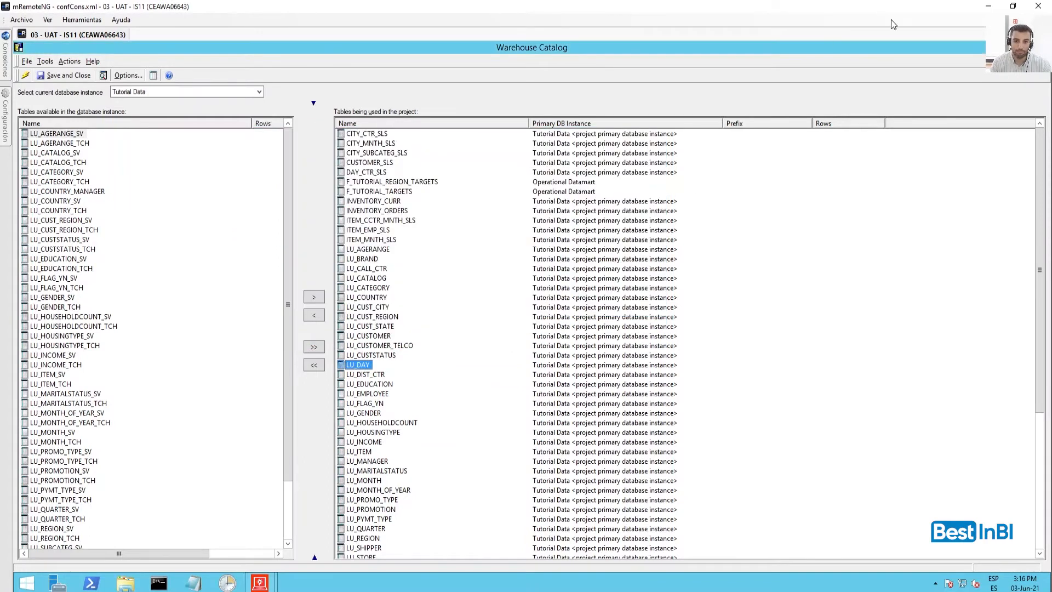
{"action": "left_click", "coordinate": [1037, 47]}
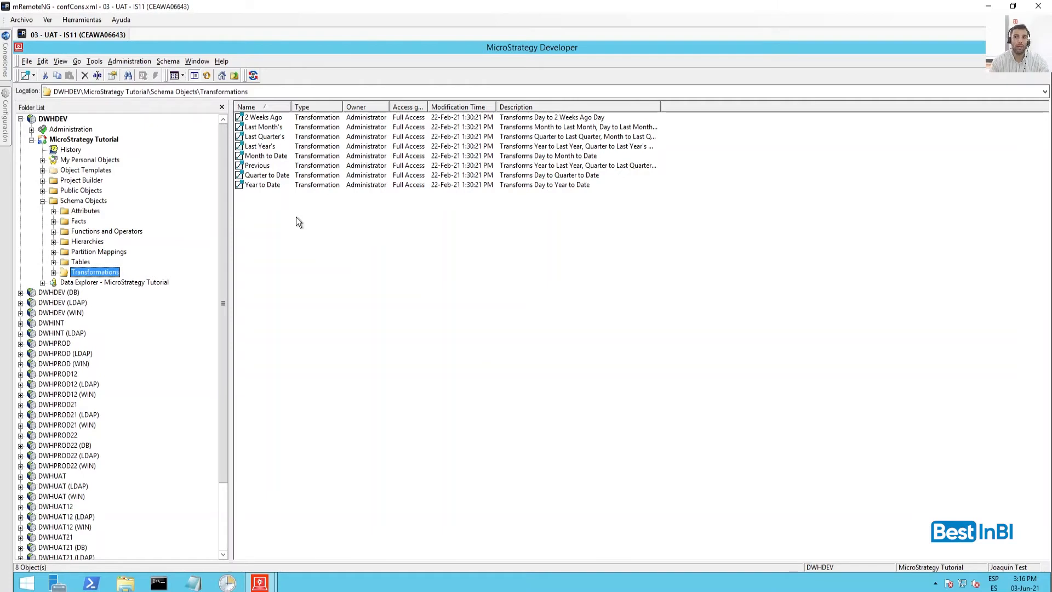
Step: Create a new transformation in the Transformations folder and add the Day attribute from the Time folder as its member attribute
{"action": "right_click", "coordinate": [259, 214]}
{"action": "mouse_move", "coordinate": [309, 290]}
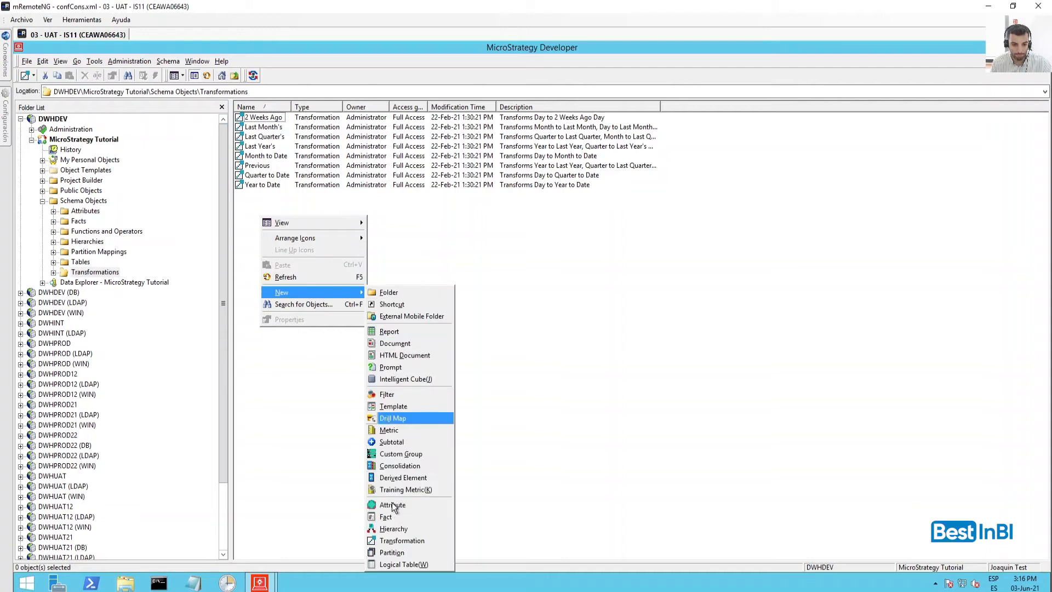
{"action": "left_click", "coordinate": [390, 540]}
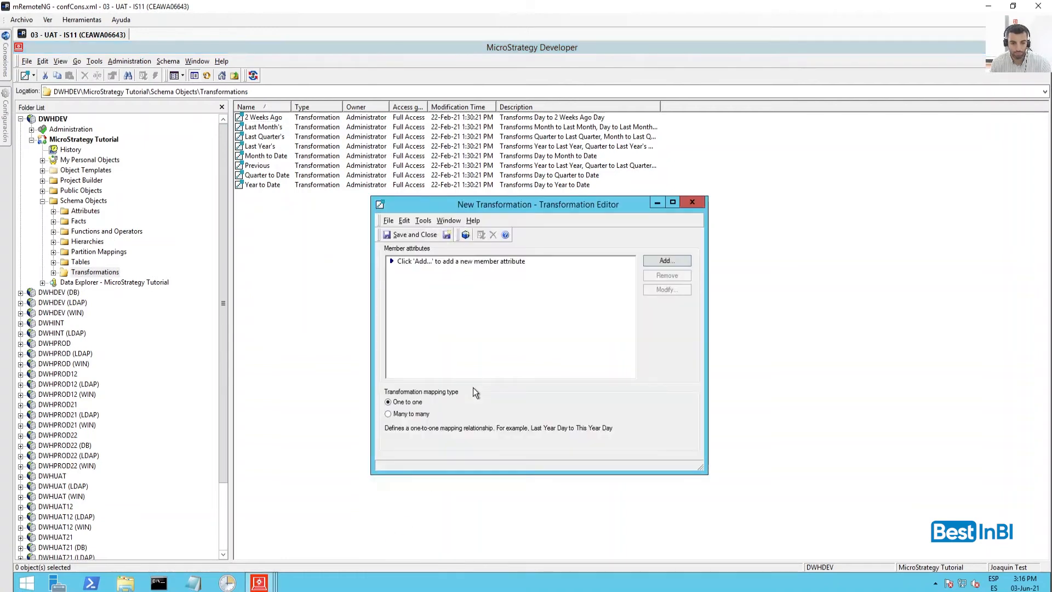
{"action": "left_click", "coordinate": [667, 260]}
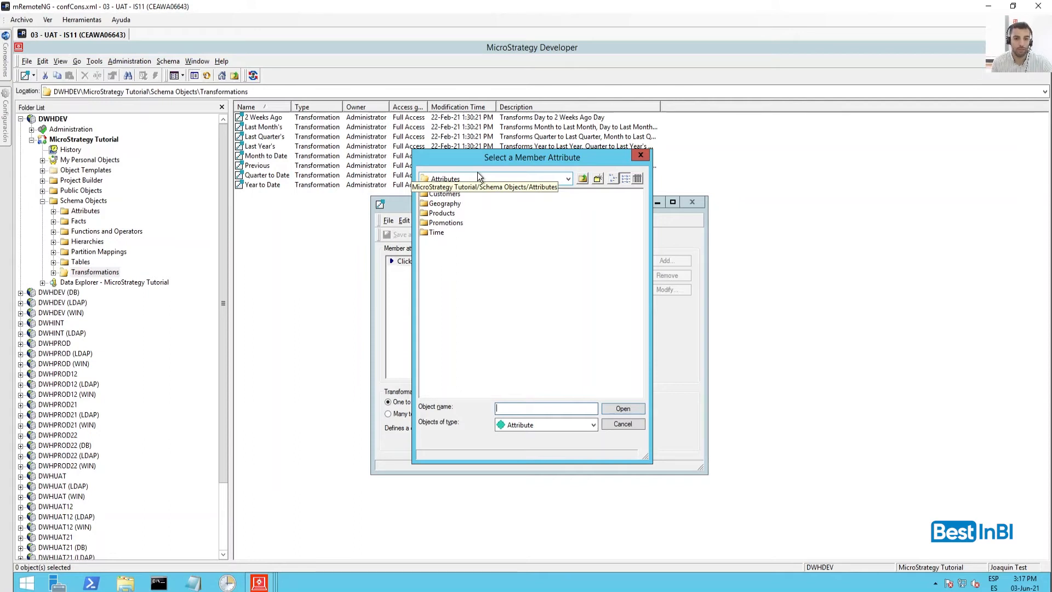
{"action": "double_click", "coordinate": [436, 233]}
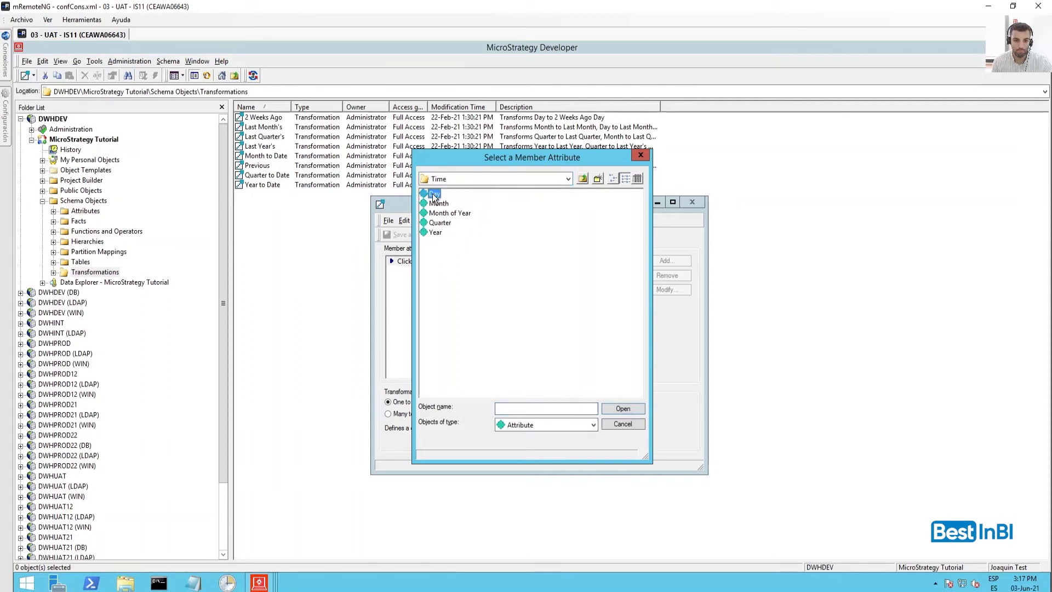
{"action": "left_click", "coordinate": [623, 409]}
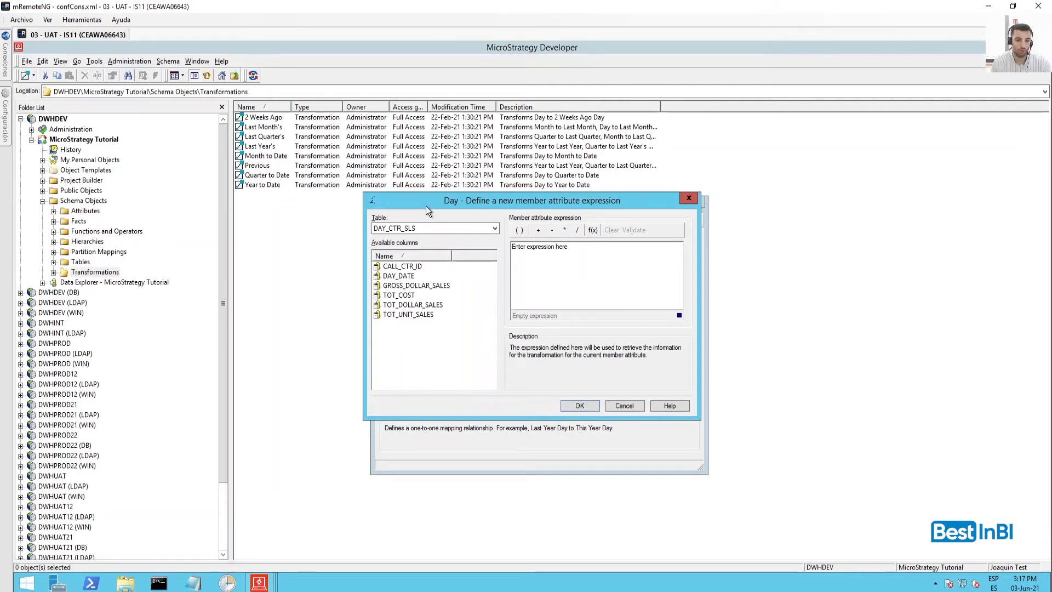
Step: Define the Day member attribute expression as the LY_DAY_DATE column of the LU_DAY table
{"action": "left_click", "coordinate": [491, 231]}
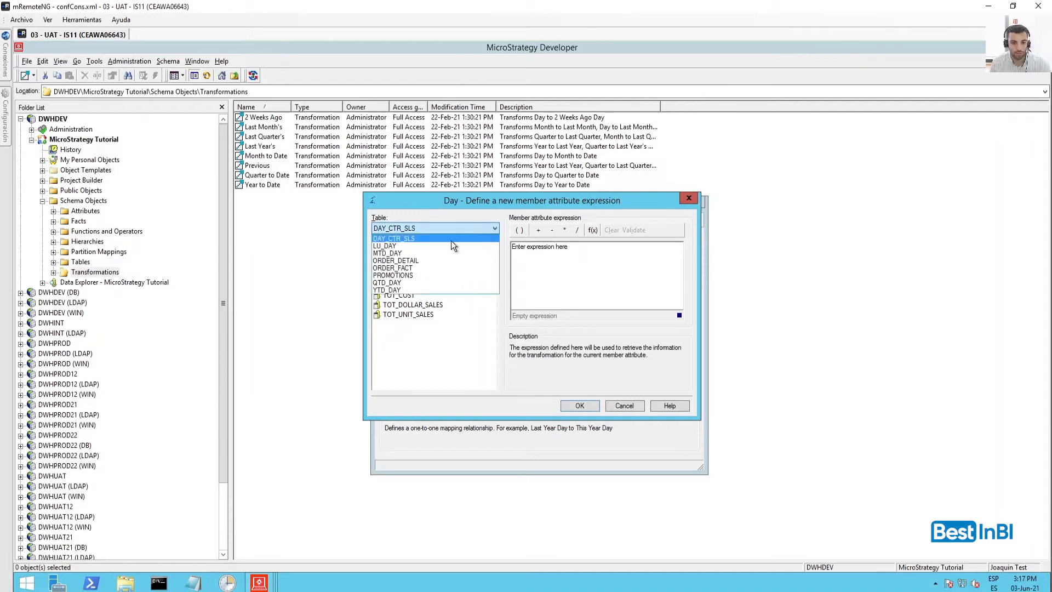
{"action": "left_click", "coordinate": [423, 246]}
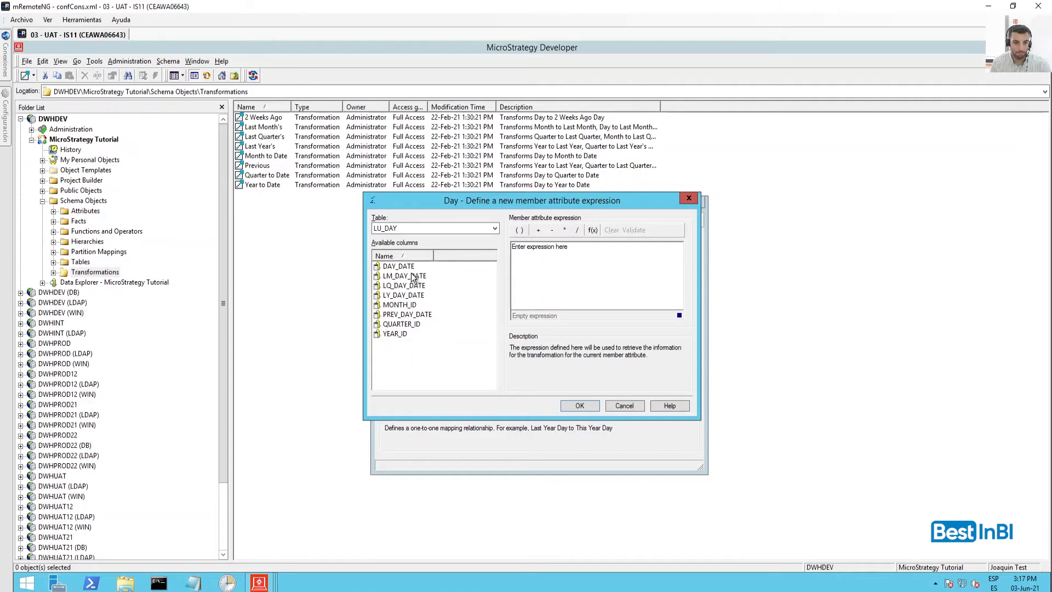
{"action": "left_click", "coordinate": [396, 298]}
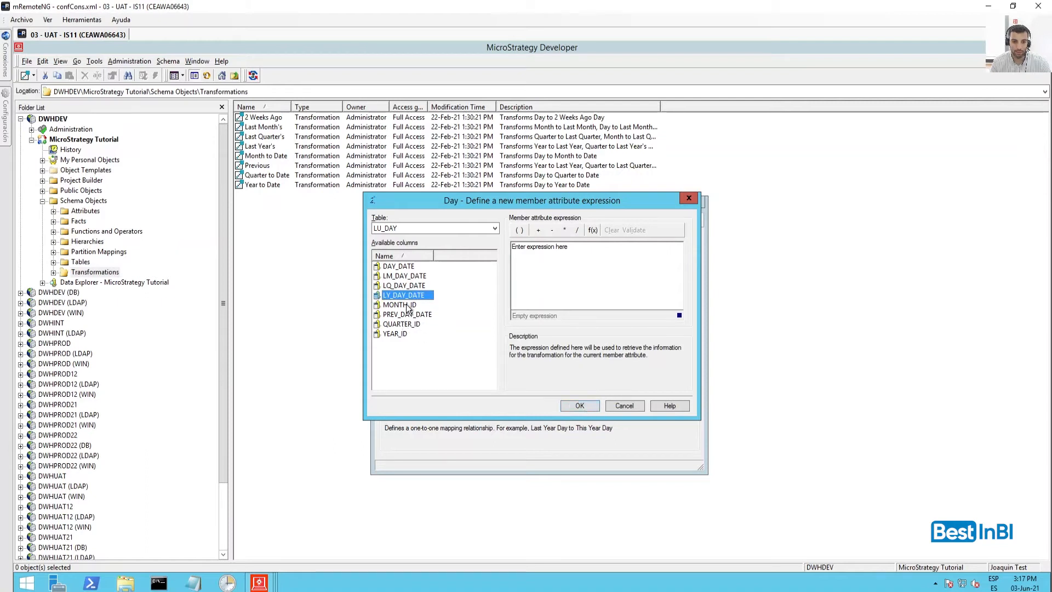
{"action": "double_click", "coordinate": [412, 298]}
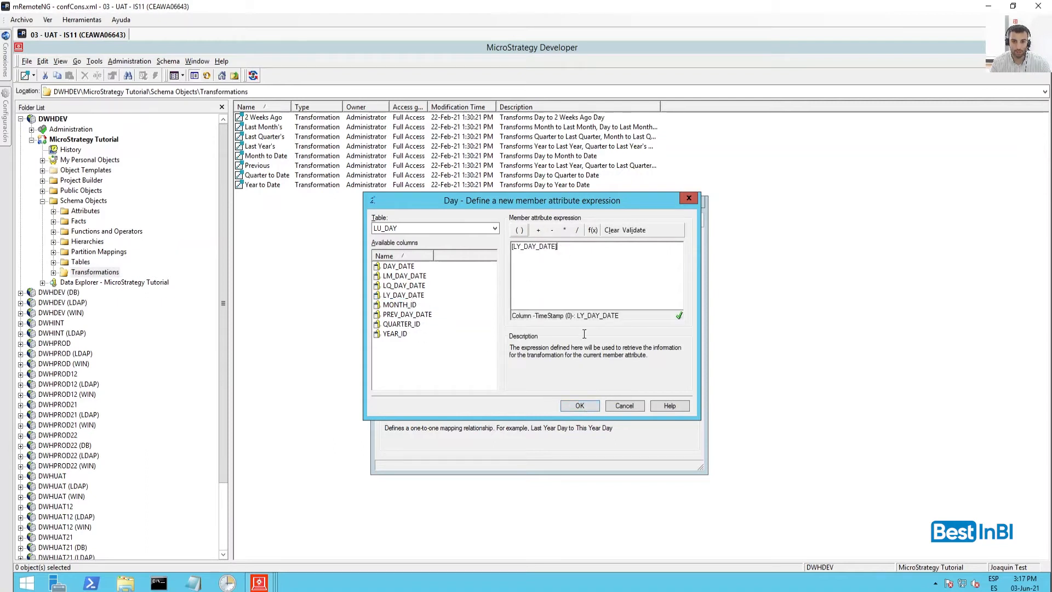
{"action": "left_click", "coordinate": [579, 406]}
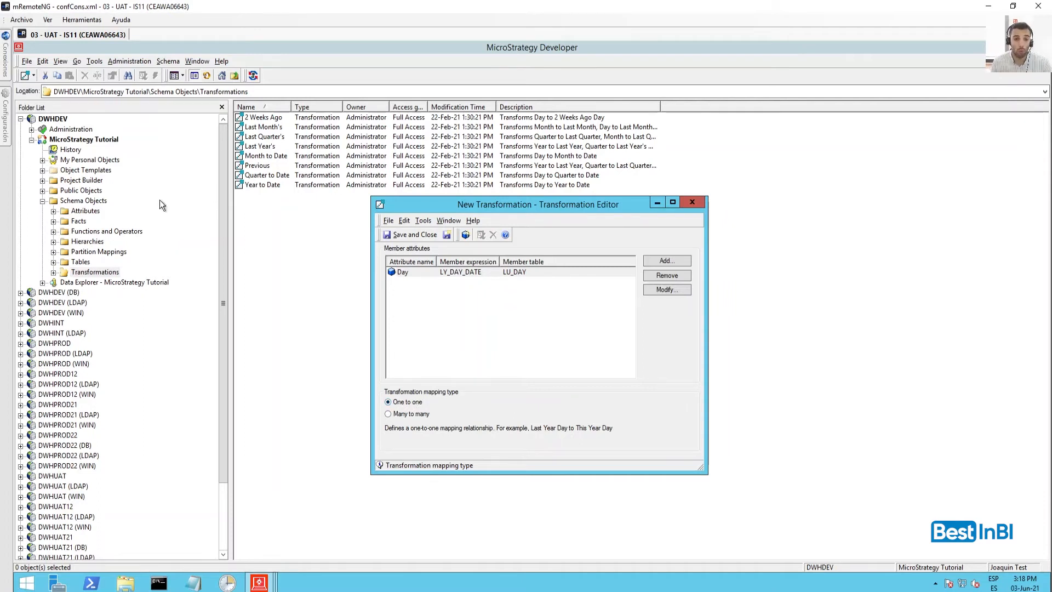
Step: Save and close the transformation as "Dia año Anterior LY" in the Transformations folder
{"action": "left_click", "coordinate": [412, 236]}
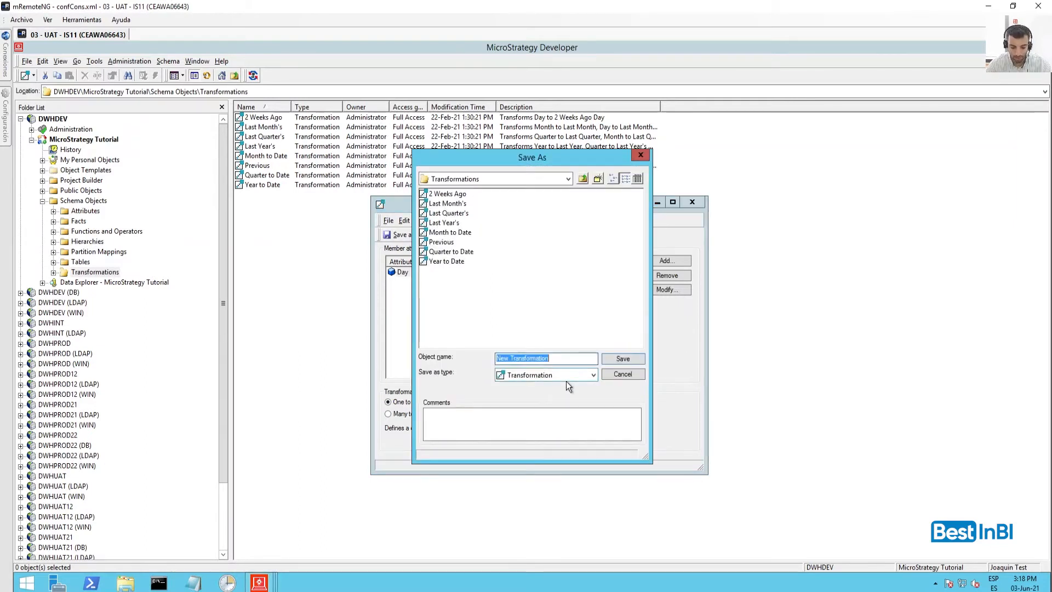
{"action": "type", "text": "Dia "}
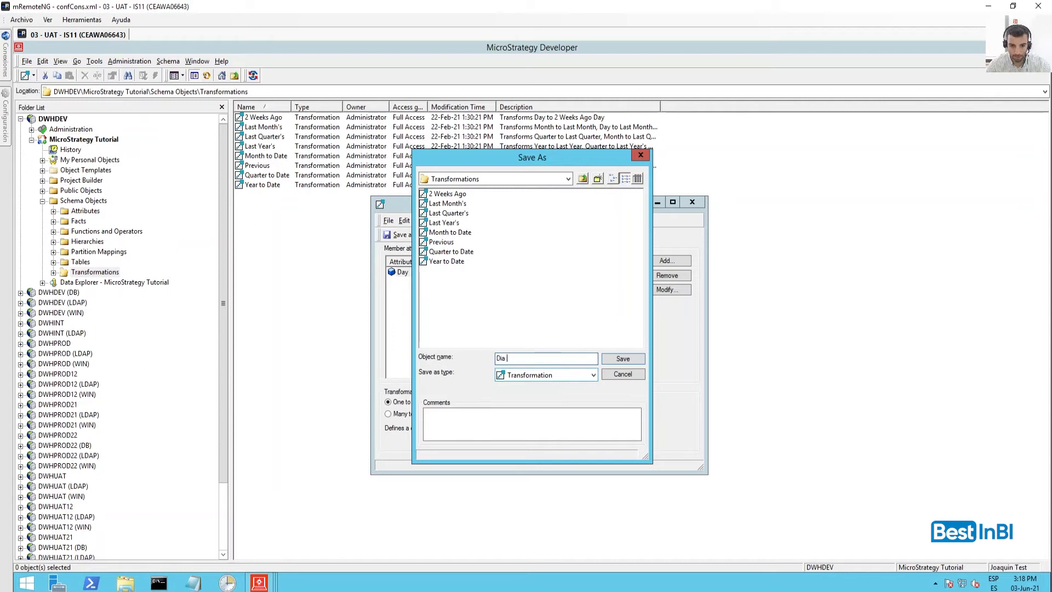
{"action": "type", "text": "año Anterior LY"}
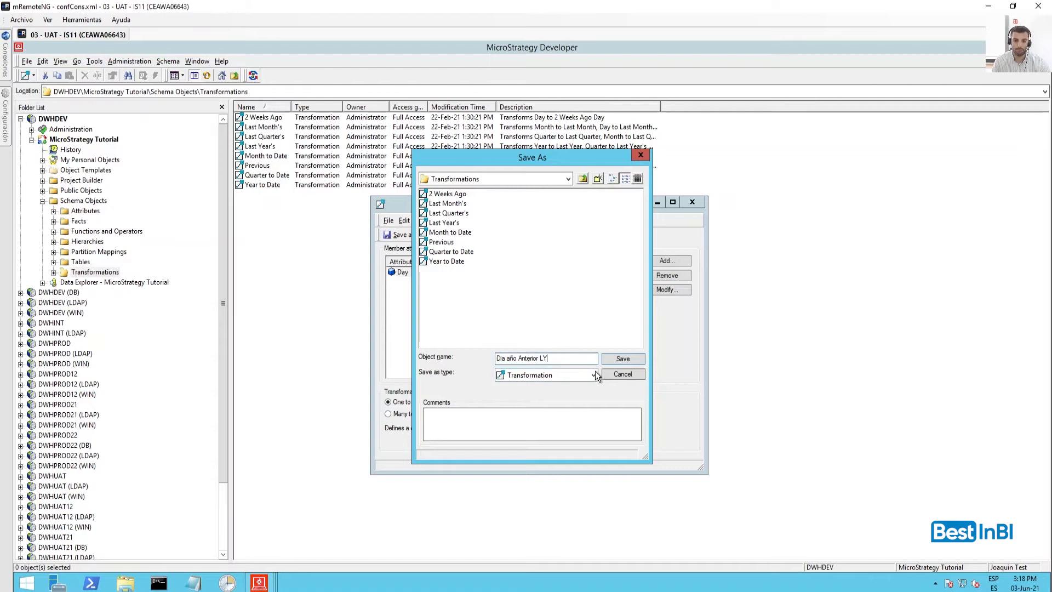
{"action": "left_click", "coordinate": [622, 361]}
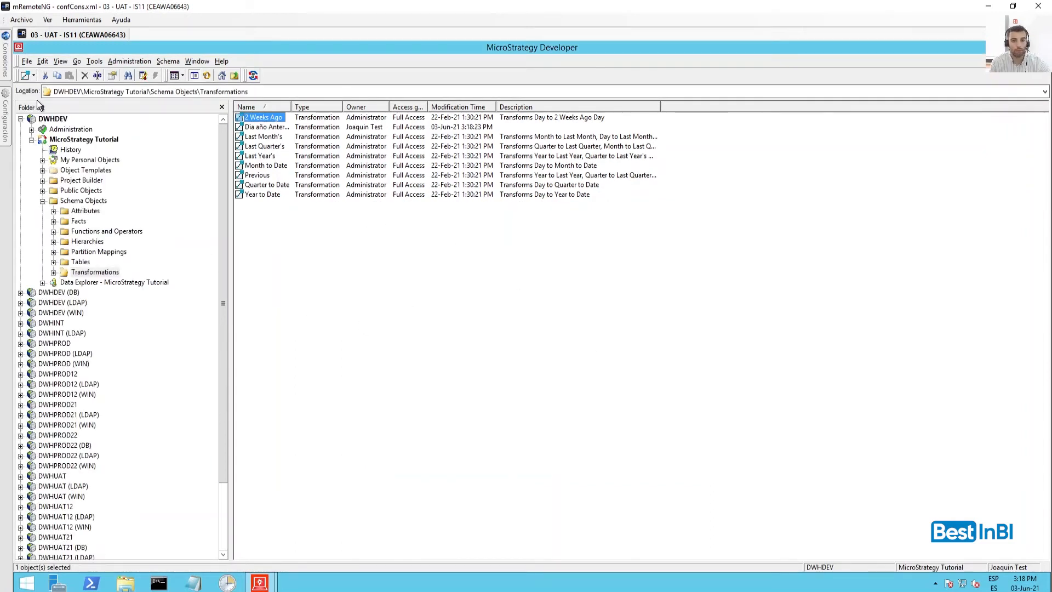
{"action": "left_click", "coordinate": [32, 76]}
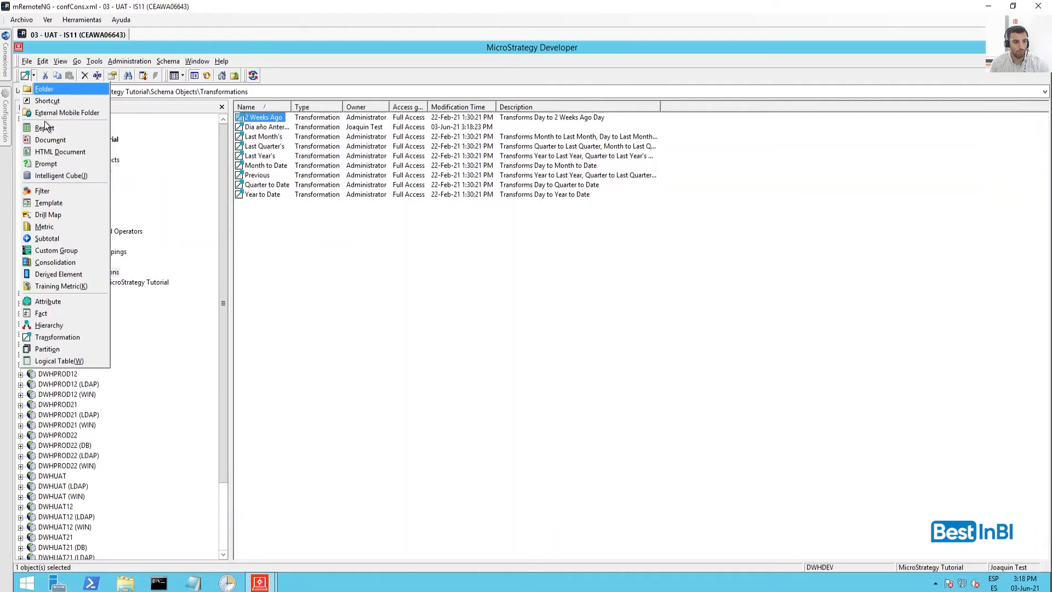
{"action": "left_click", "coordinate": [46, 127]}
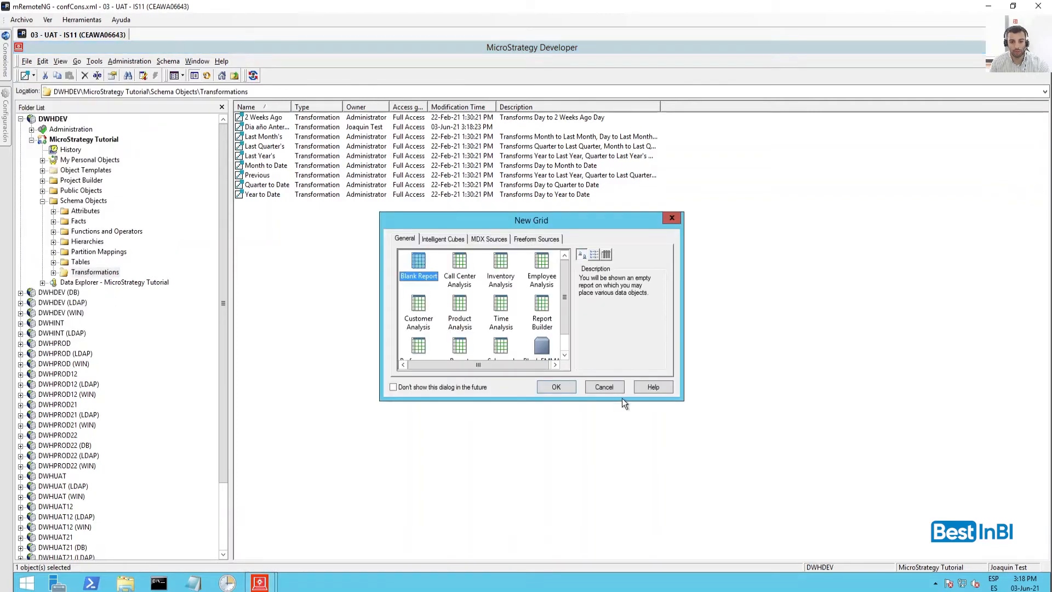
{"action": "left_click", "coordinate": [606, 387]}
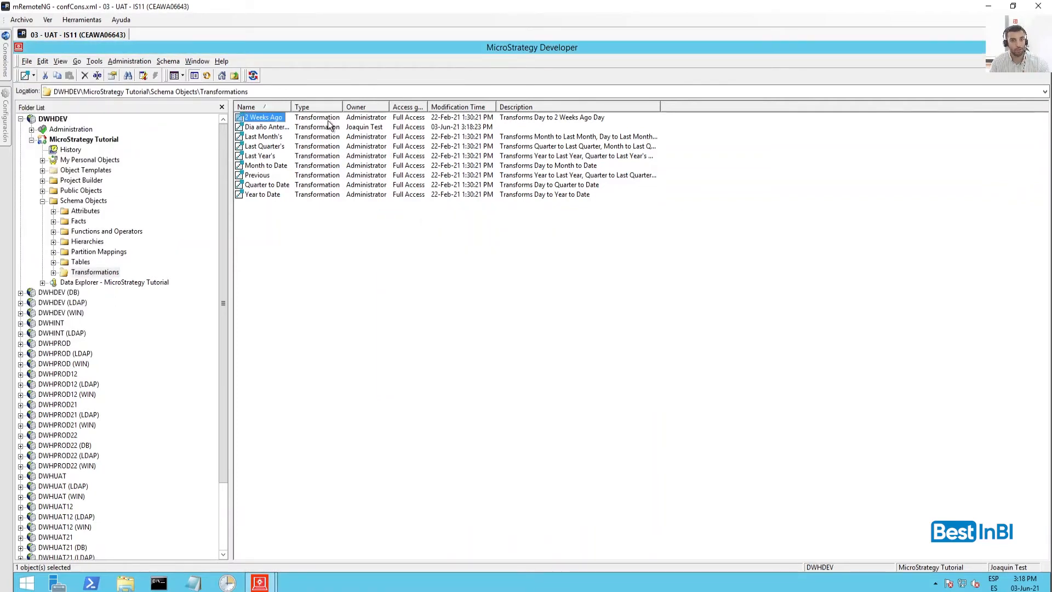
Step: Update the project schema, including logical information, table keys and fact entry levels, and table logical sizes
{"action": "left_click", "coordinate": [130, 62]}
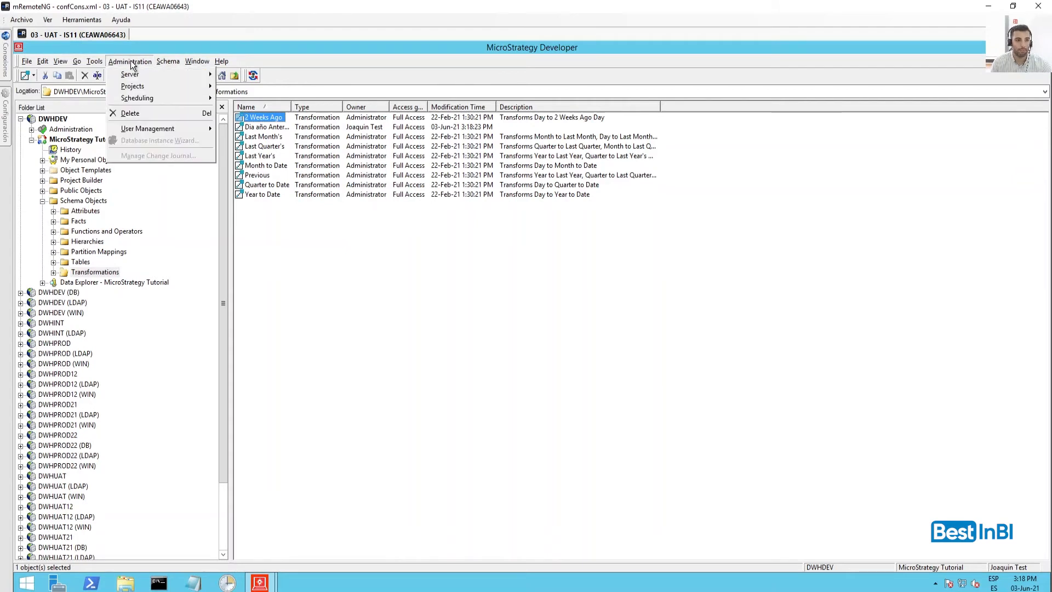
{"action": "mouse_move", "coordinate": [168, 58]}
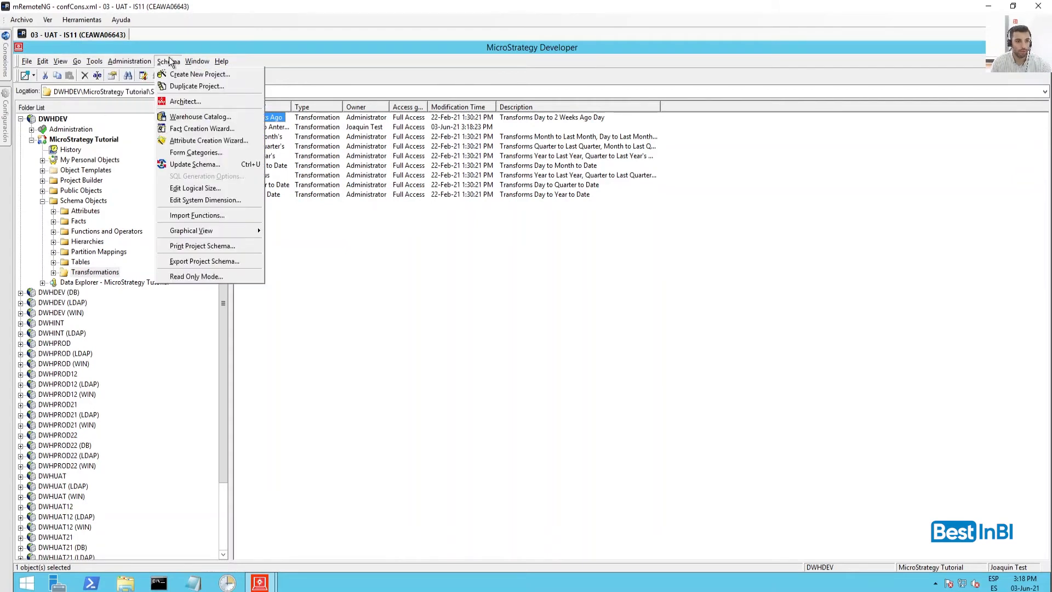
{"action": "left_click", "coordinate": [190, 166]}
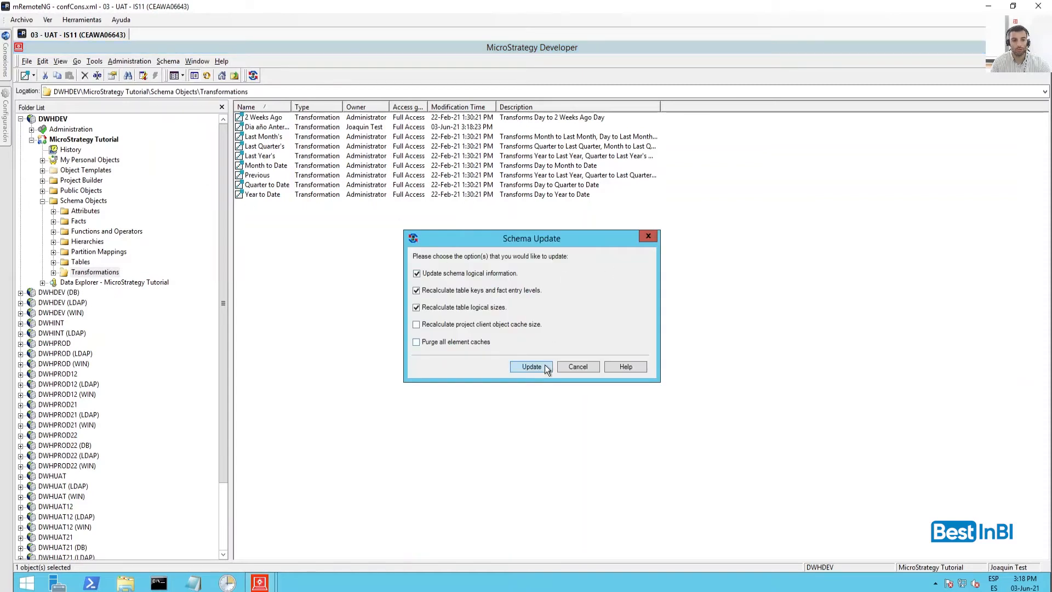
{"action": "left_click", "coordinate": [532, 366]}
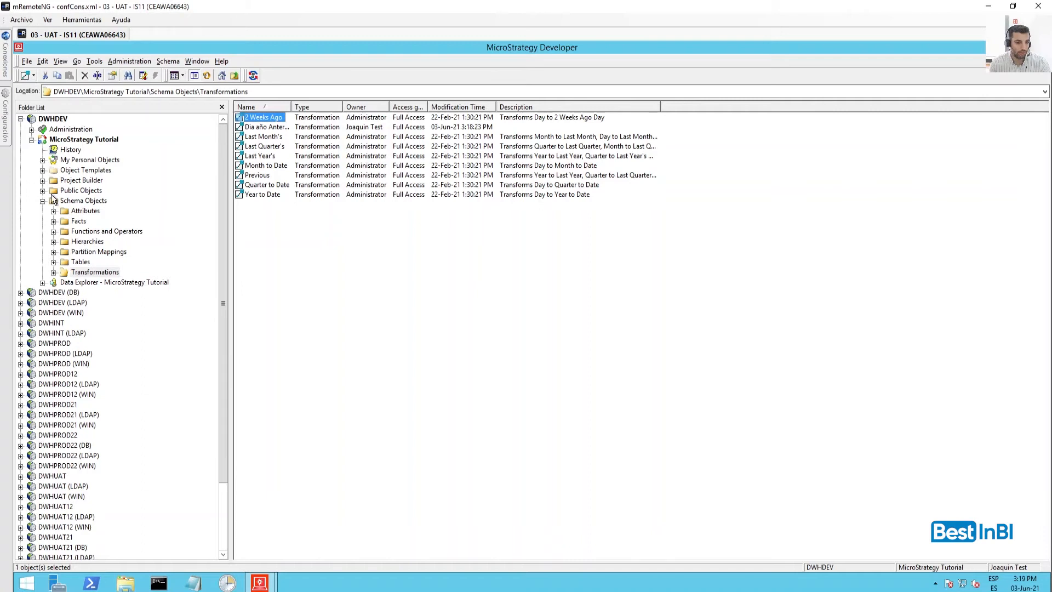
{"action": "left_click", "coordinate": [42, 190]}
{"action": "left_click", "coordinate": [88, 272]}
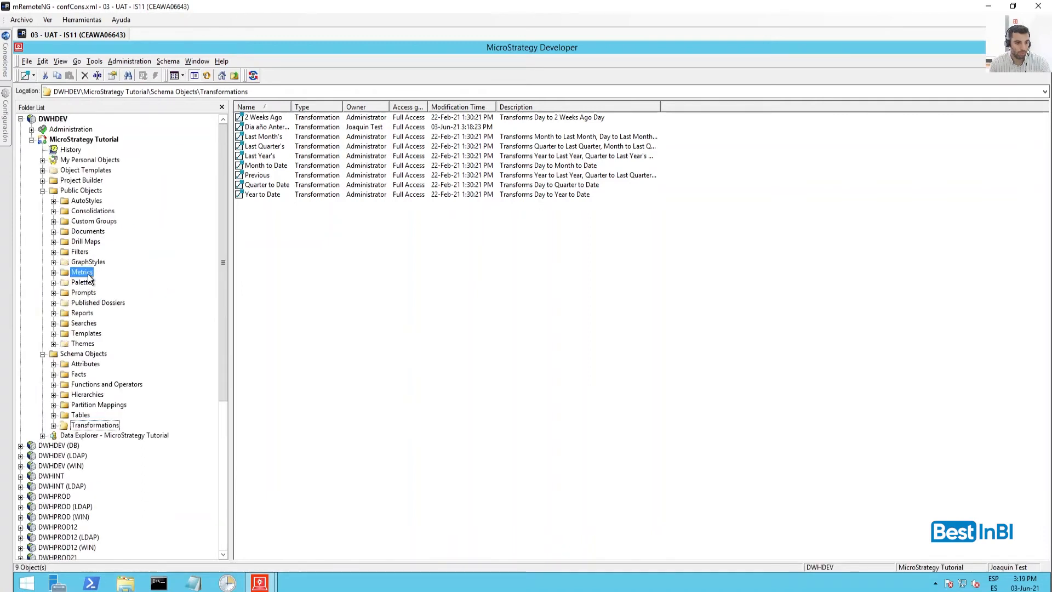
{"action": "left_click", "coordinate": [25, 76]}
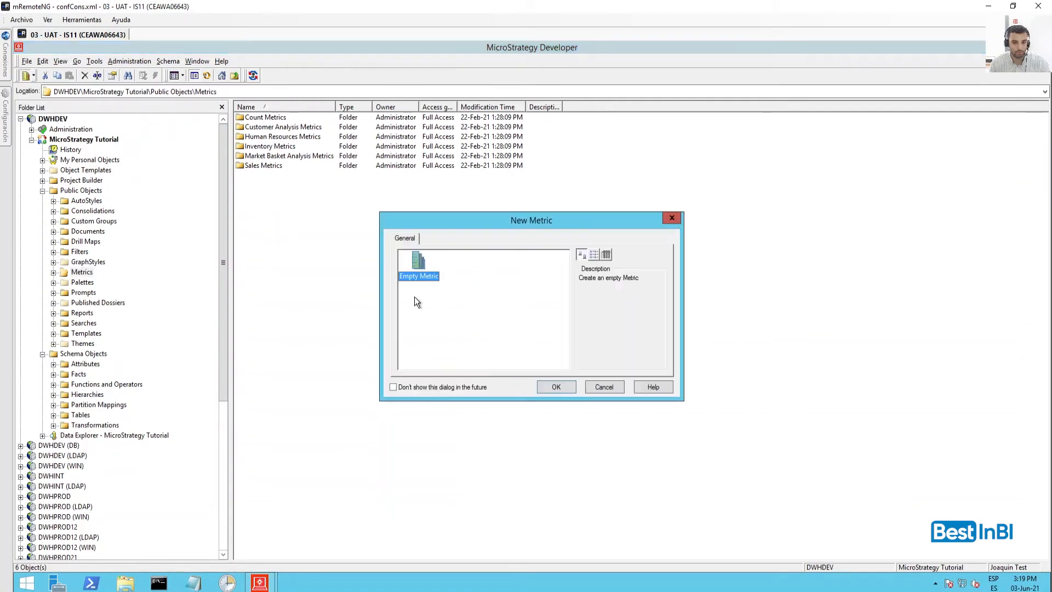
{"action": "left_click", "coordinate": [560, 389]}
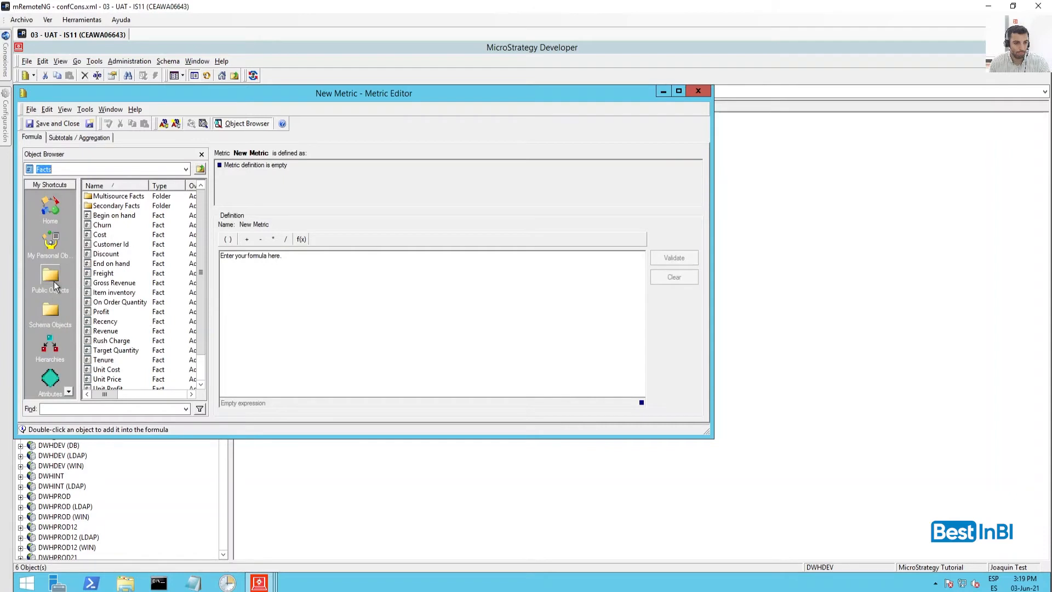
{"action": "scroll", "coordinate": [201, 287], "scroll_direction": "down", "scroll_amount": 1}
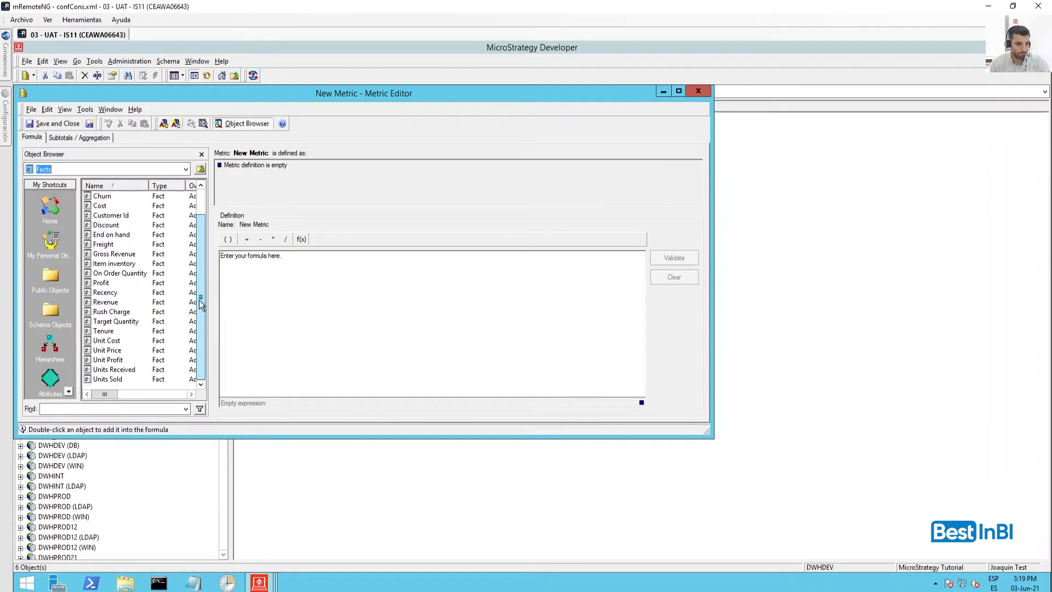
{"action": "scroll", "coordinate": [201, 284], "scroll_direction": "up", "scroll_amount": 1}
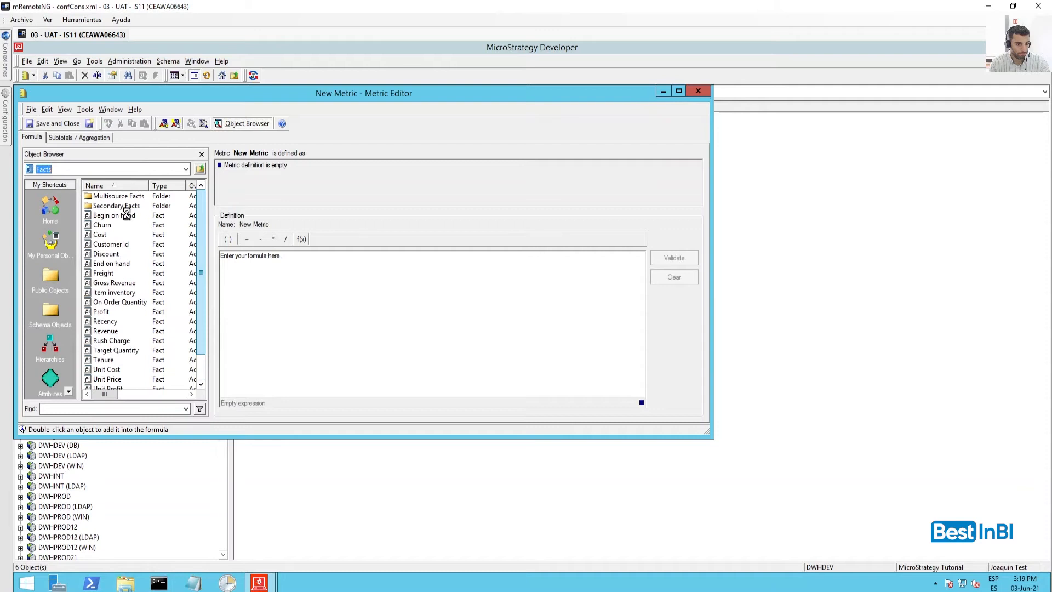
{"action": "key", "text": "BackSpace"}
{"action": "scroll", "coordinate": [90, 221], "scroll_direction": "down", "scroll_amount": 2}
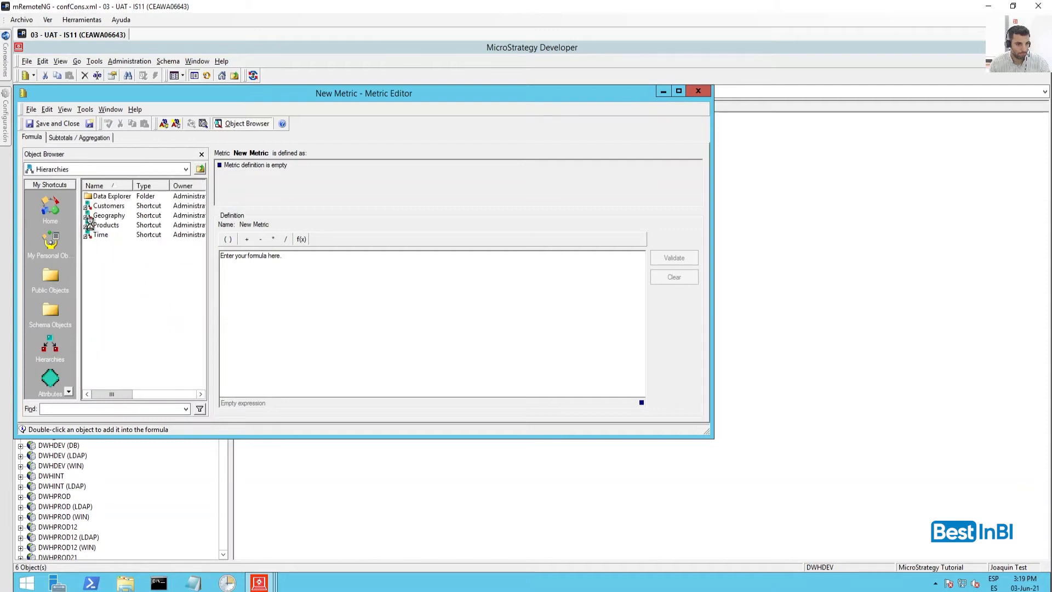
{"action": "left_click", "coordinate": [695, 92]}
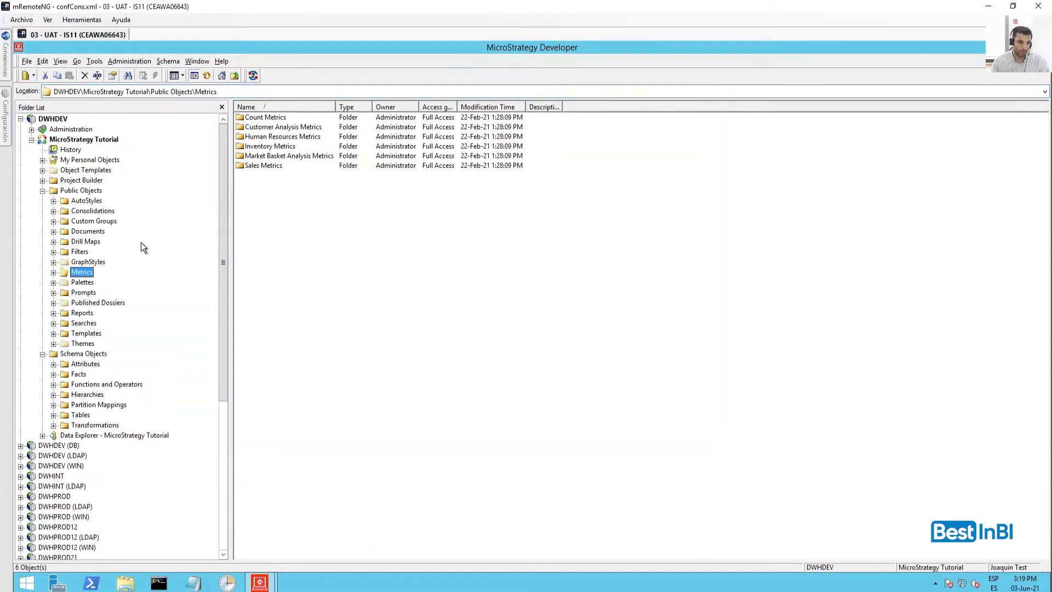
Step: Collapse the Public Objects folder and return to the Transformations folder in Schema Objects
{"action": "left_click", "coordinate": [42, 191]}
{"action": "left_click", "coordinate": [101, 274]}
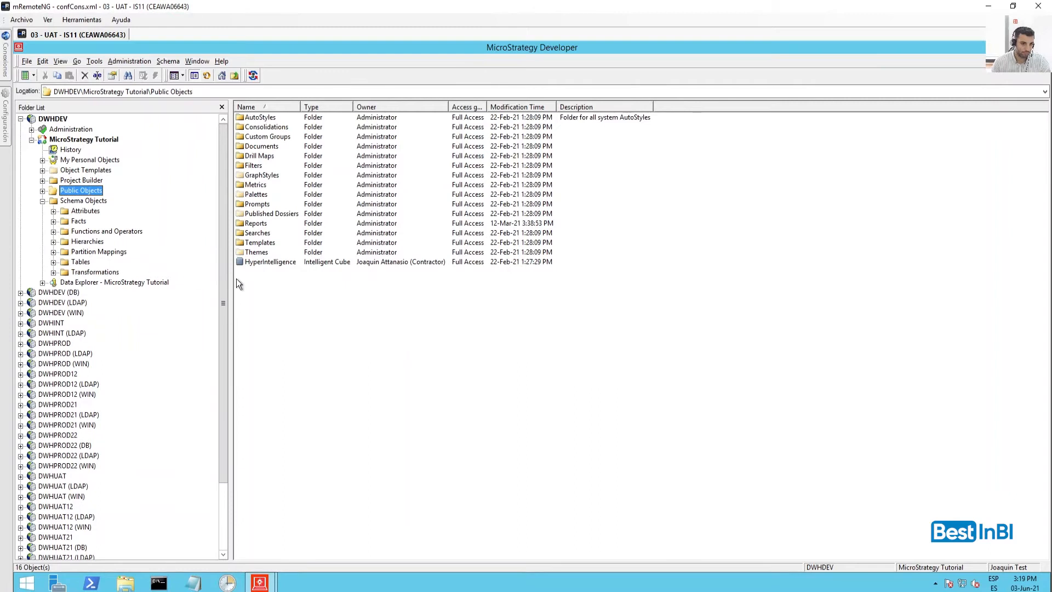
{"action": "left_click", "coordinate": [298, 270]}
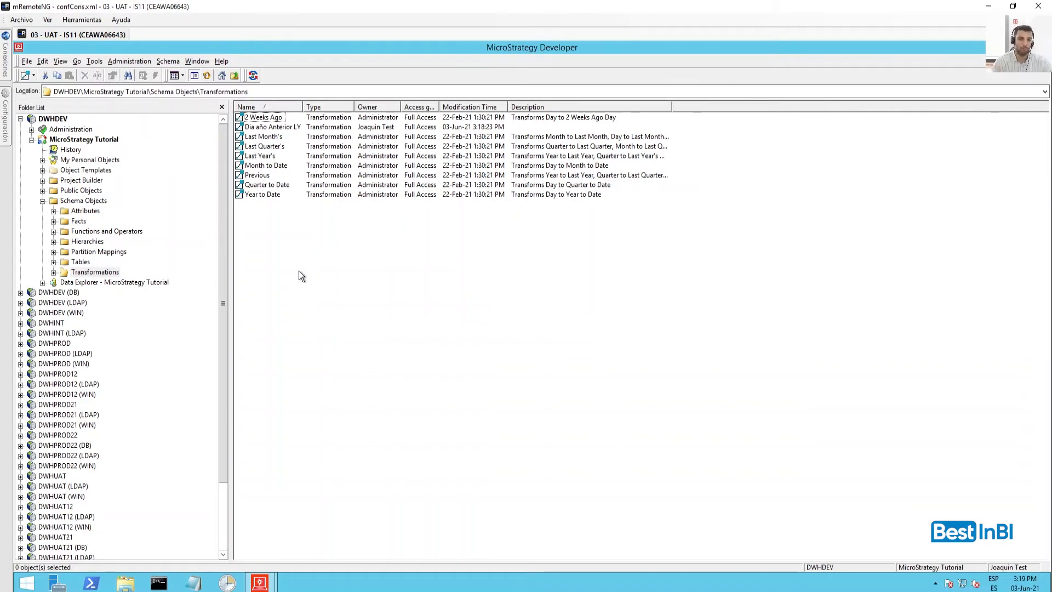
Step: Open the Revenue metric from Public Objects > Metrics > Sales Metrics for editing and enlarge the editor to show its full definition
{"action": "left_click", "coordinate": [42, 190]}
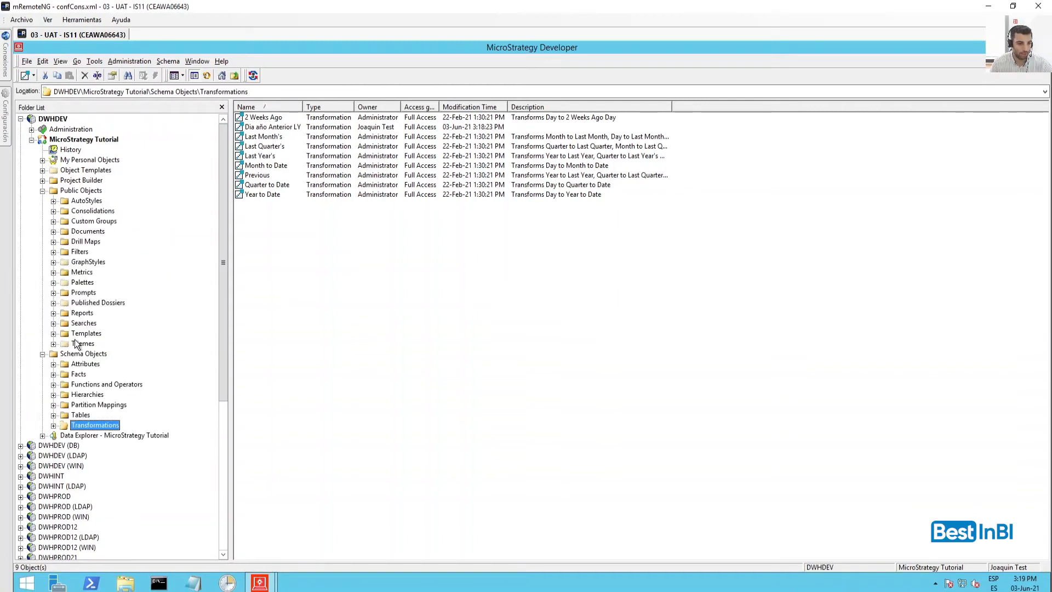
{"action": "left_click", "coordinate": [82, 273]}
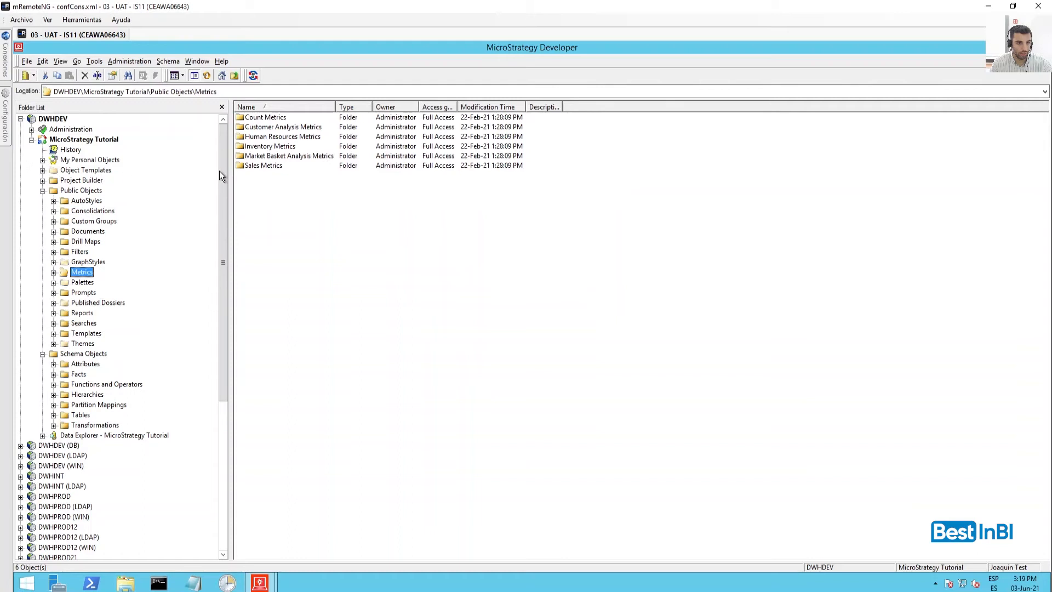
{"action": "double_click", "coordinate": [275, 165]}
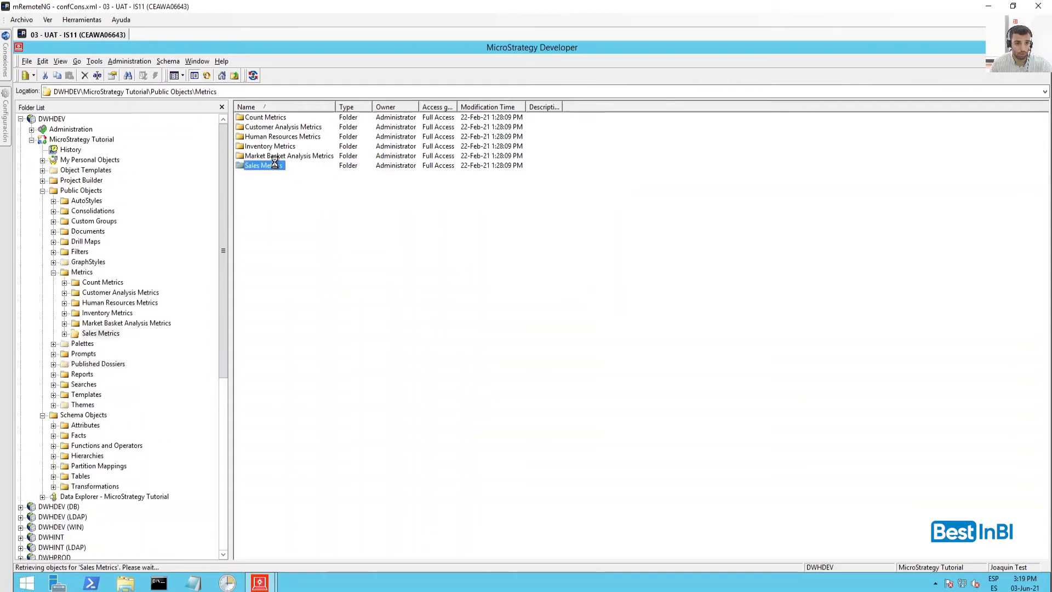
{"action": "left_click", "coordinate": [248, 329]}
{"action": "right_click", "coordinate": [248, 328]}
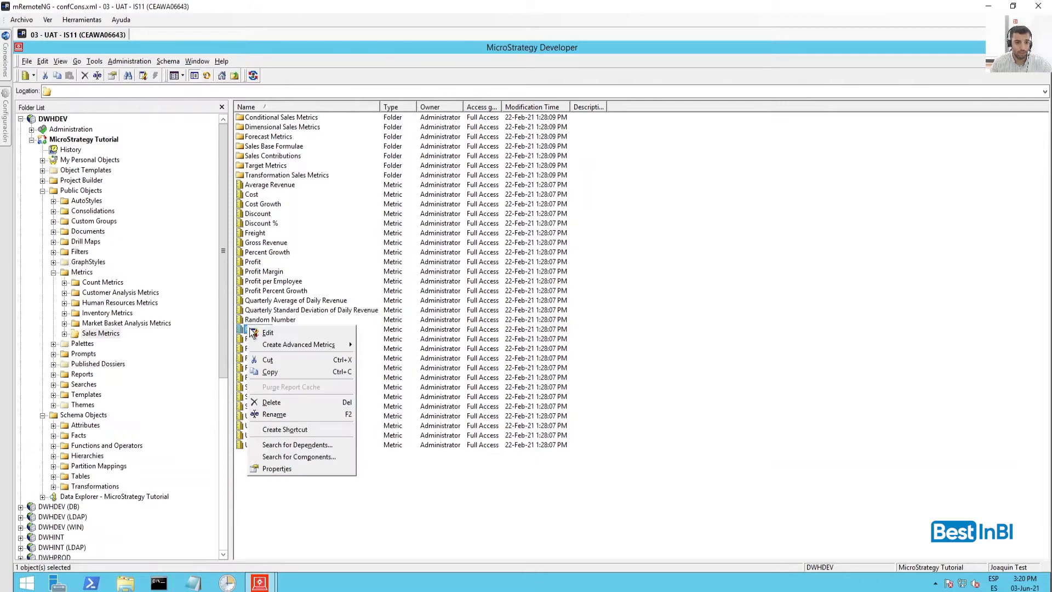
{"action": "left_click", "coordinate": [284, 336]}
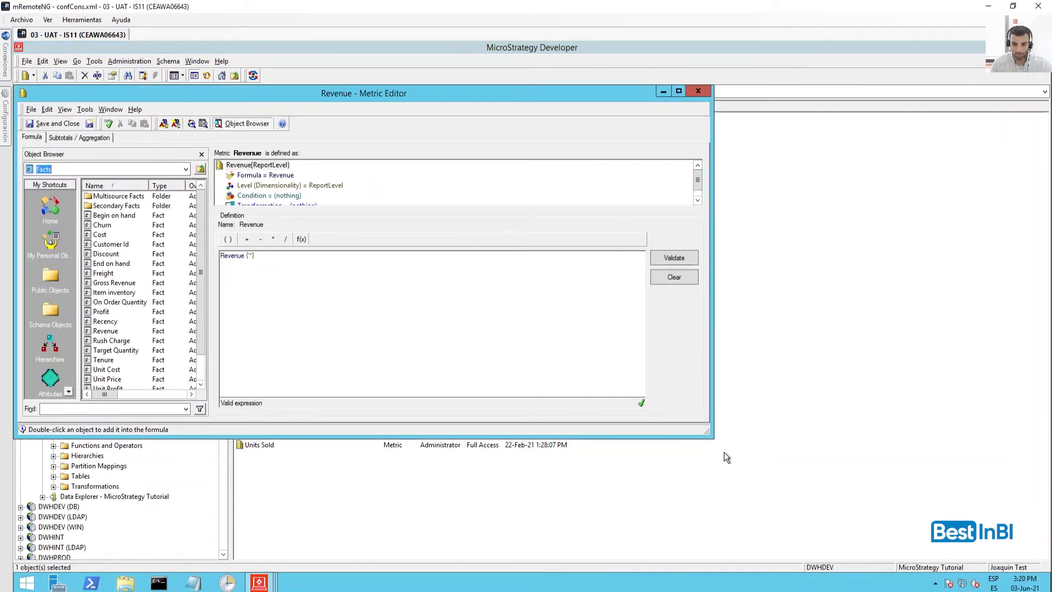
{"action": "left_click_drag", "start_coordinate": [706, 431], "coordinate": [763, 506]}
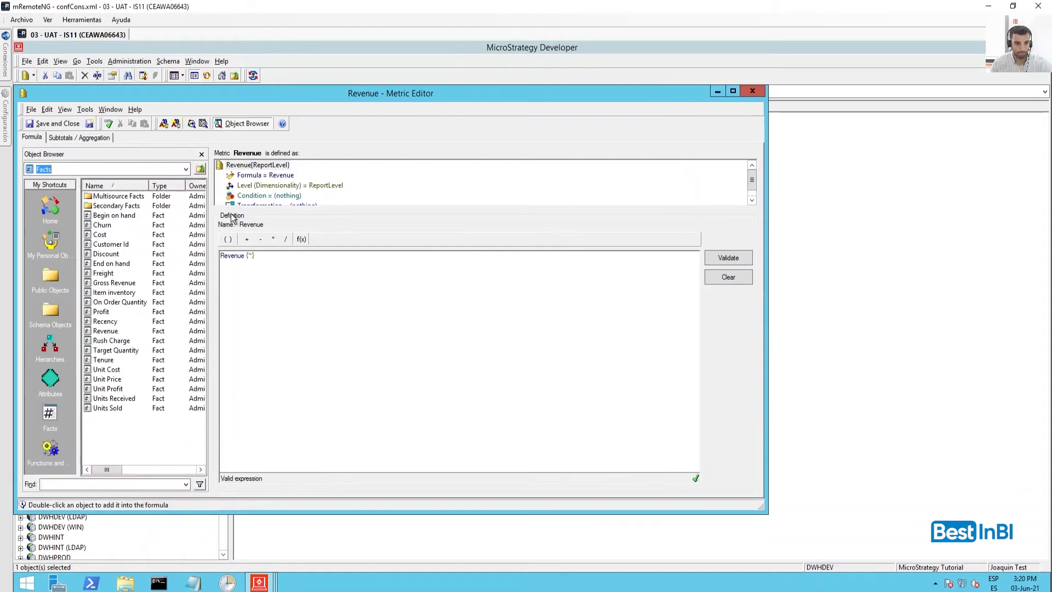
{"action": "left_click_drag", "start_coordinate": [238, 207], "coordinate": [238, 253]}
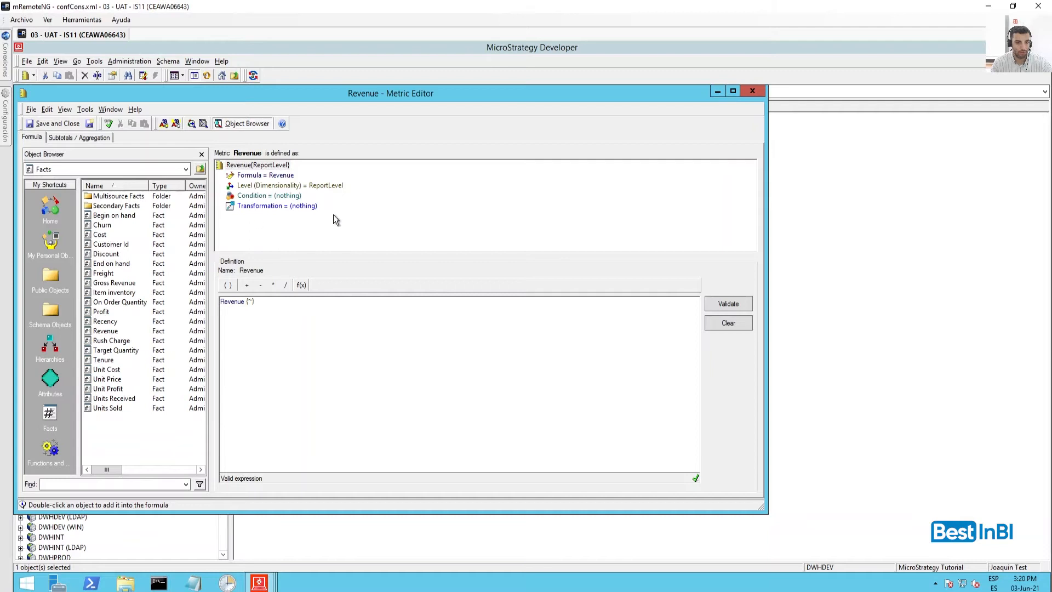
Step: Add the "Dia año Anterior LY" transformation to the Revenue metric definition
{"action": "left_click", "coordinate": [295, 206]}
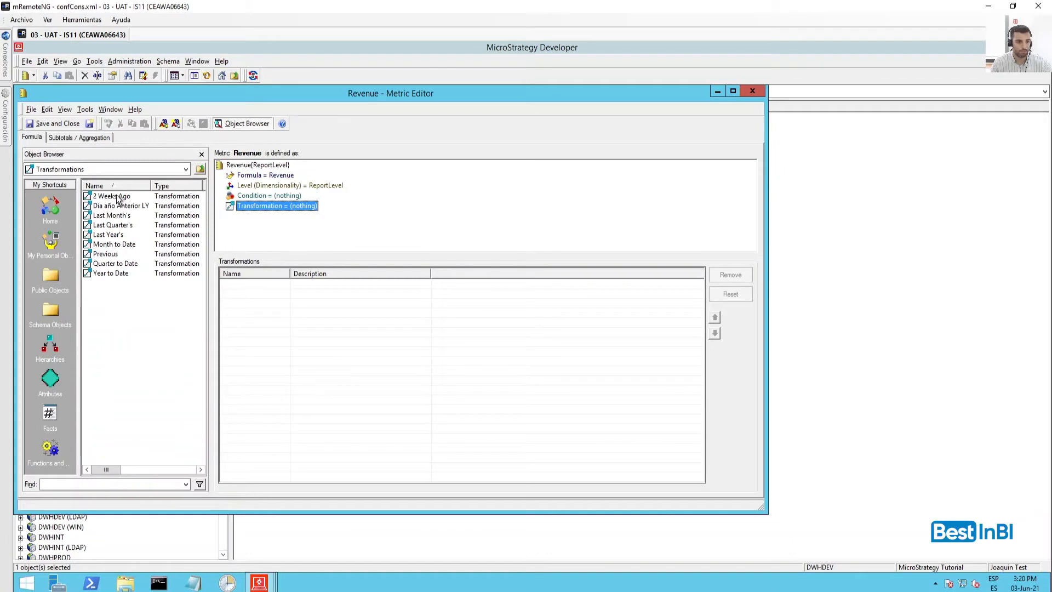
{"action": "left_click", "coordinate": [130, 208]}
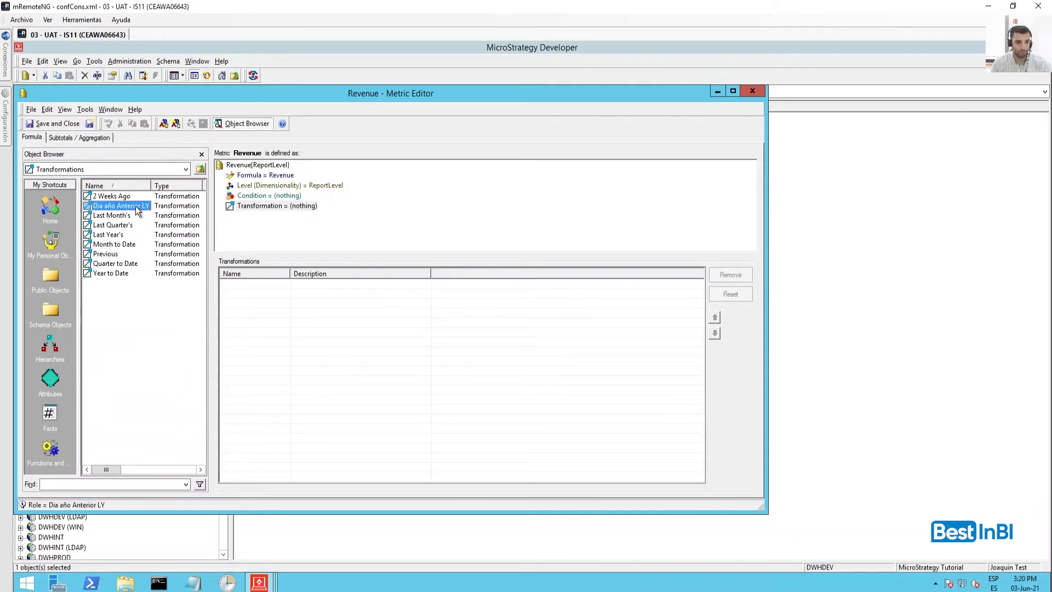
{"action": "left_click_drag", "start_coordinate": [344, 329], "coordinate": [349, 327]}
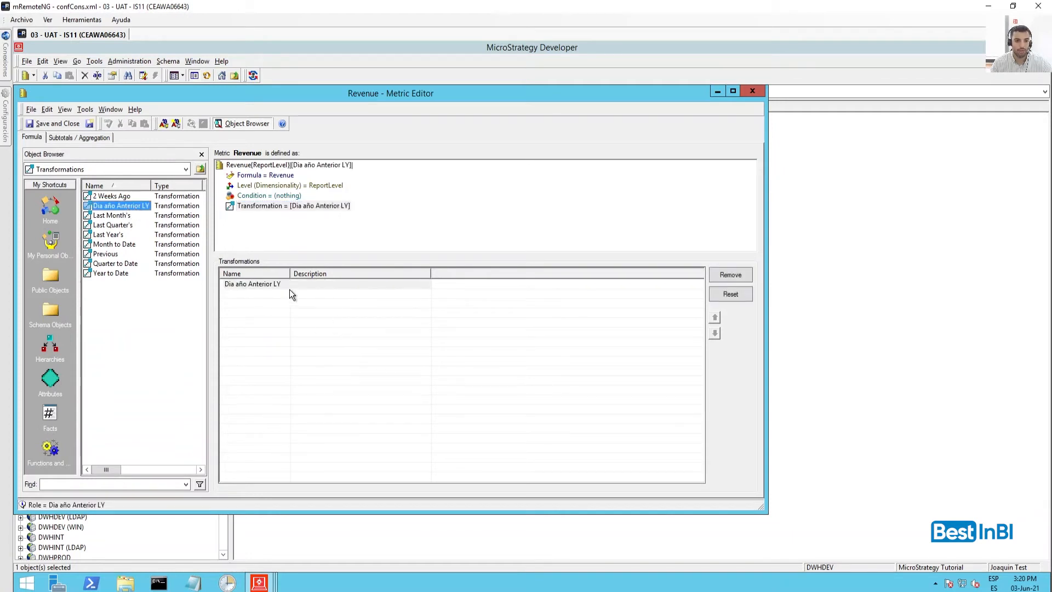
Step: Save the modified metric as a new metric named "Revenue LY" in the Sales Metrics folder and close the editor
{"action": "left_click", "coordinate": [32, 111]}
{"action": "left_click", "coordinate": [61, 161]}
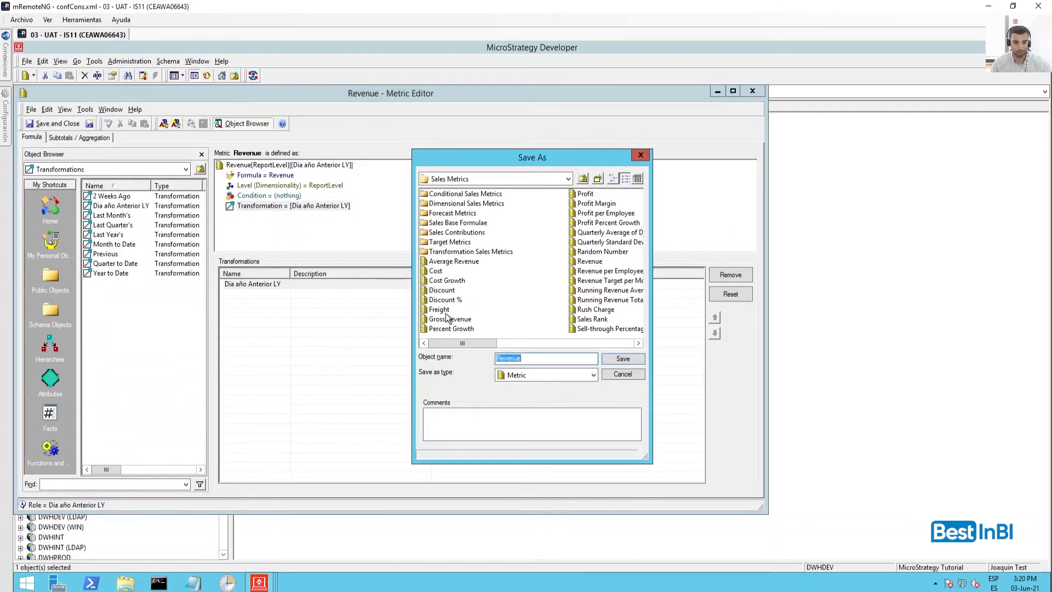
{"action": "left_click", "coordinate": [531, 361]}
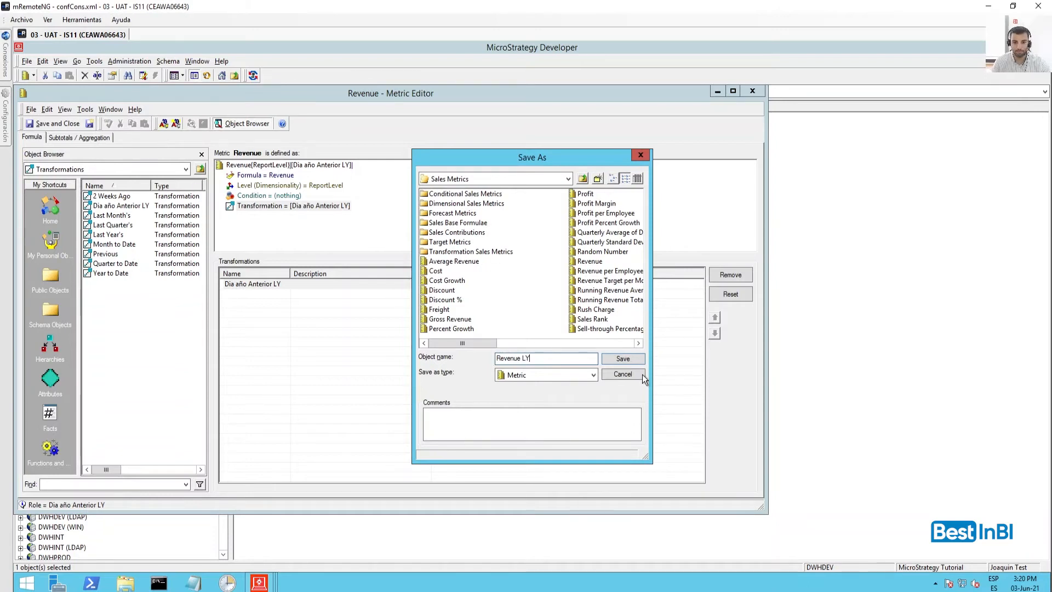
{"action": "left_click", "coordinate": [621, 359]}
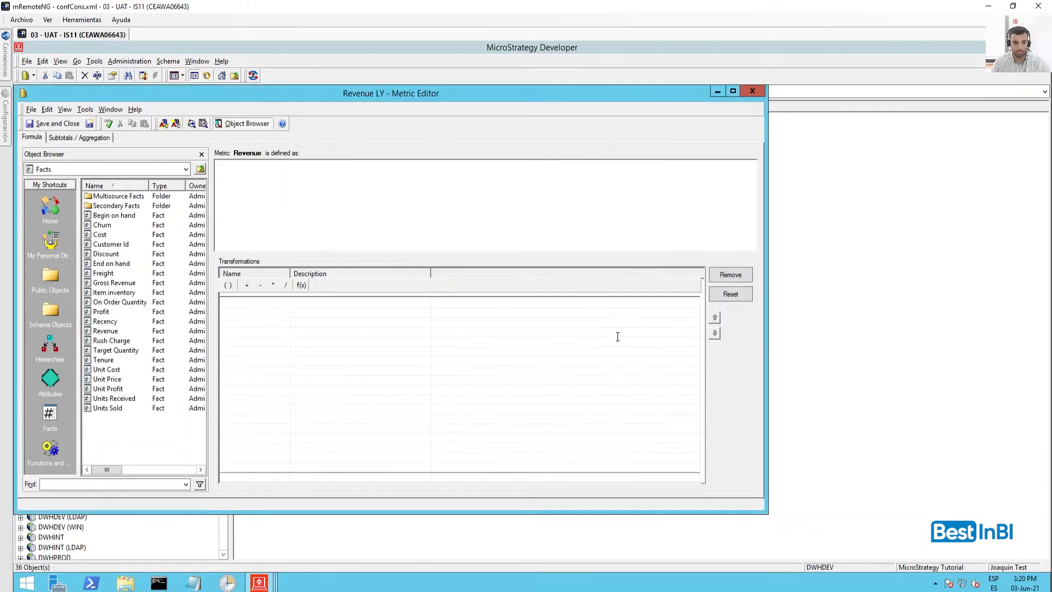
{"action": "left_click", "coordinate": [751, 92]}
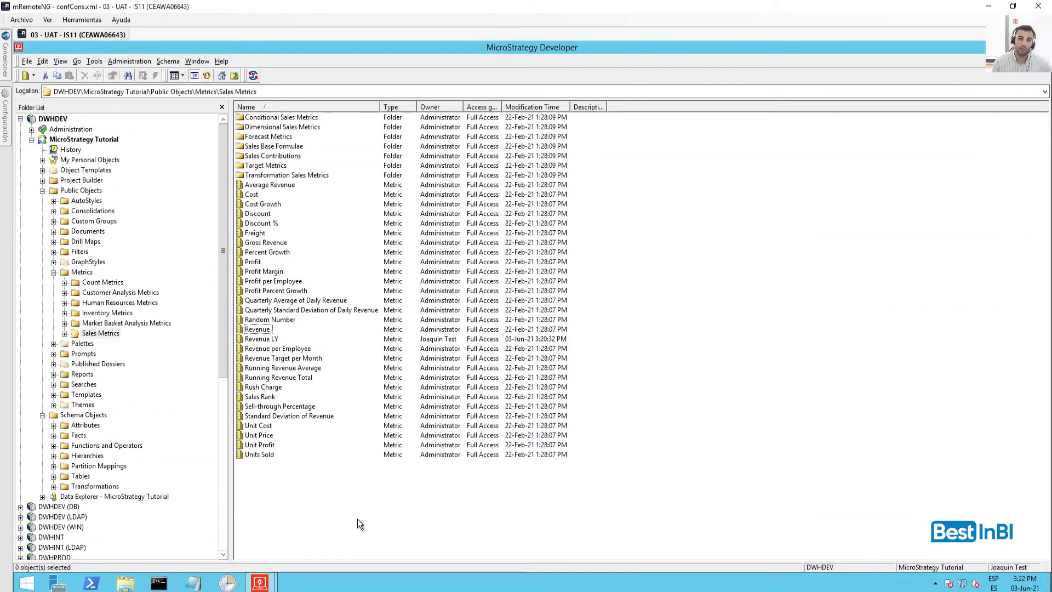
Step: Create a blank report and add the Year and Day attributes from the Time attributes folder
{"action": "left_click", "coordinate": [34, 75]}
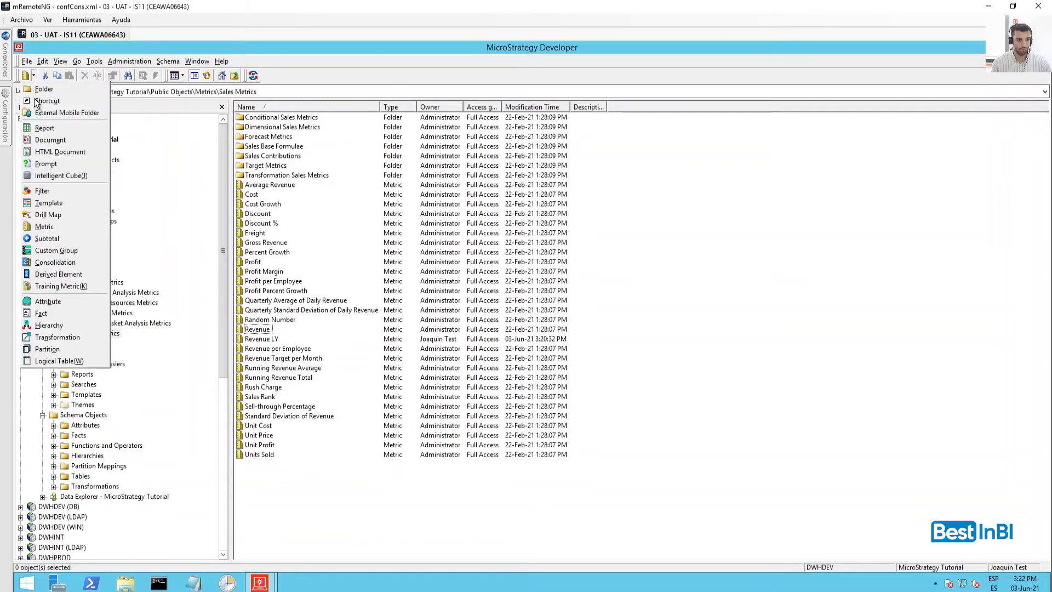
{"action": "left_click", "coordinate": [34, 130]}
{"action": "left_click", "coordinate": [552, 389]}
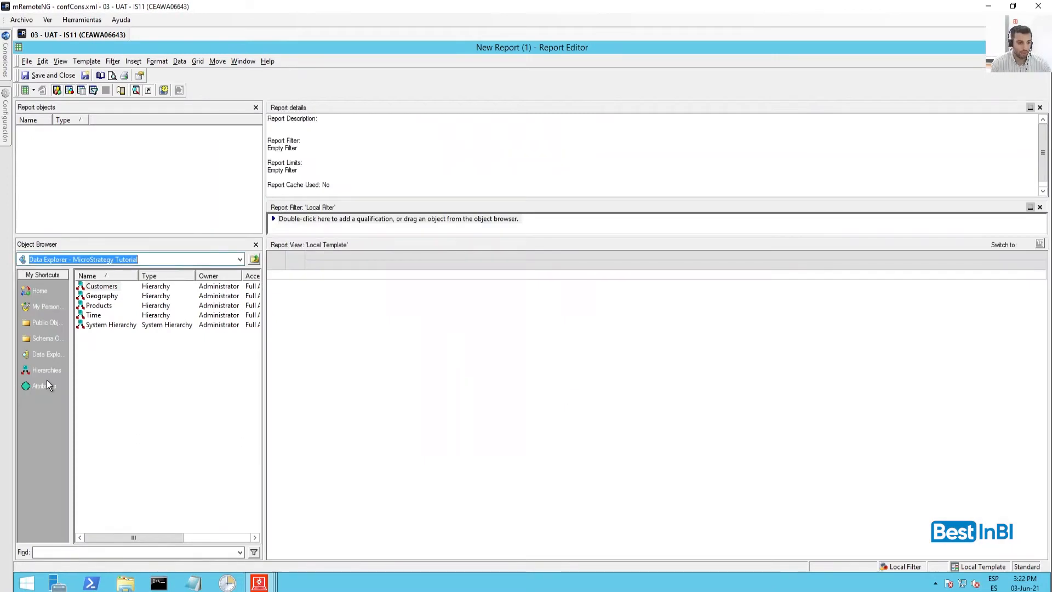
{"action": "left_click", "coordinate": [45, 386]}
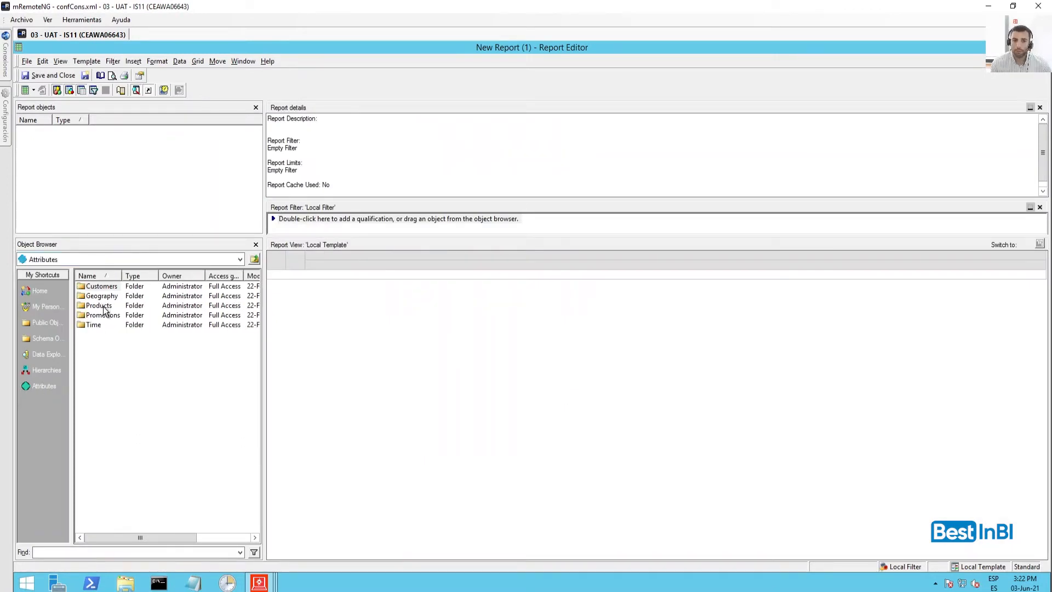
{"action": "double_click", "coordinate": [94, 325]}
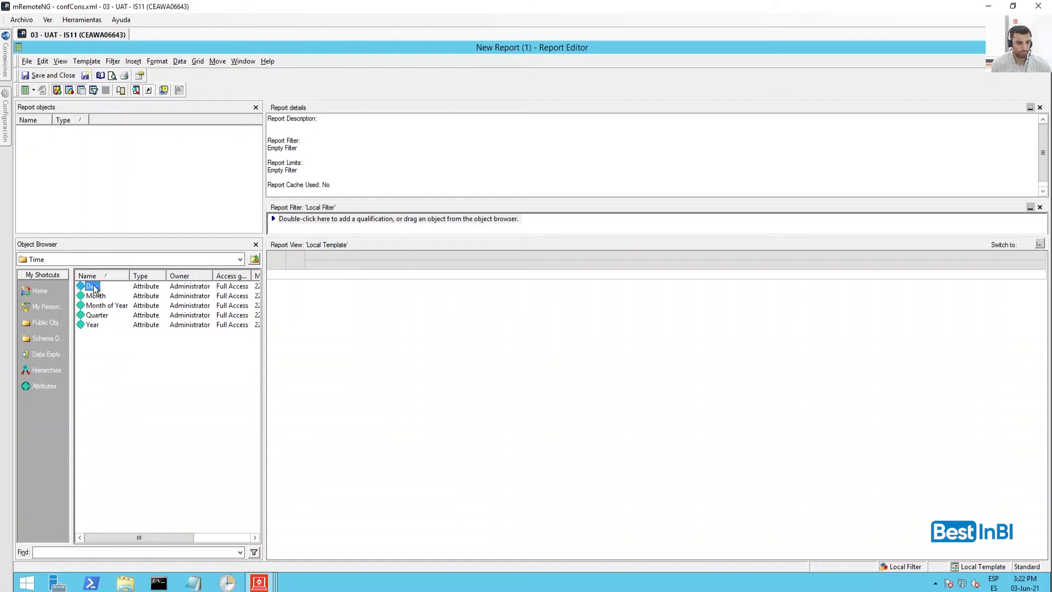
{"action": "double_click", "coordinate": [92, 325]}
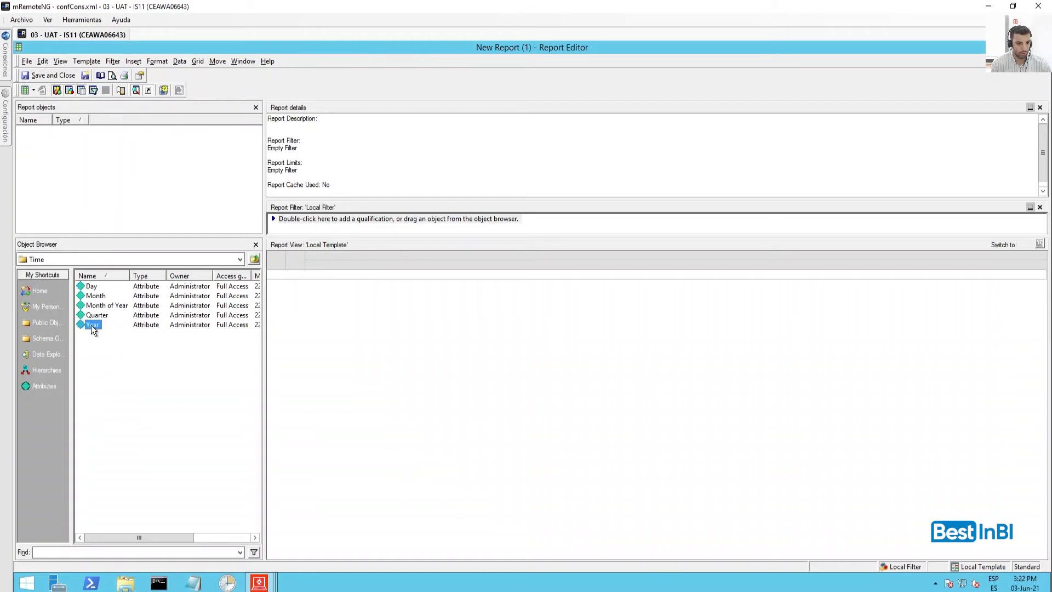
{"action": "double_click", "coordinate": [92, 286]}
Step: Move the Year attribute to the report's page-by area and run the report
{"action": "right_click", "coordinate": [274, 267]}
{"action": "mouse_move", "coordinate": [300, 284]}
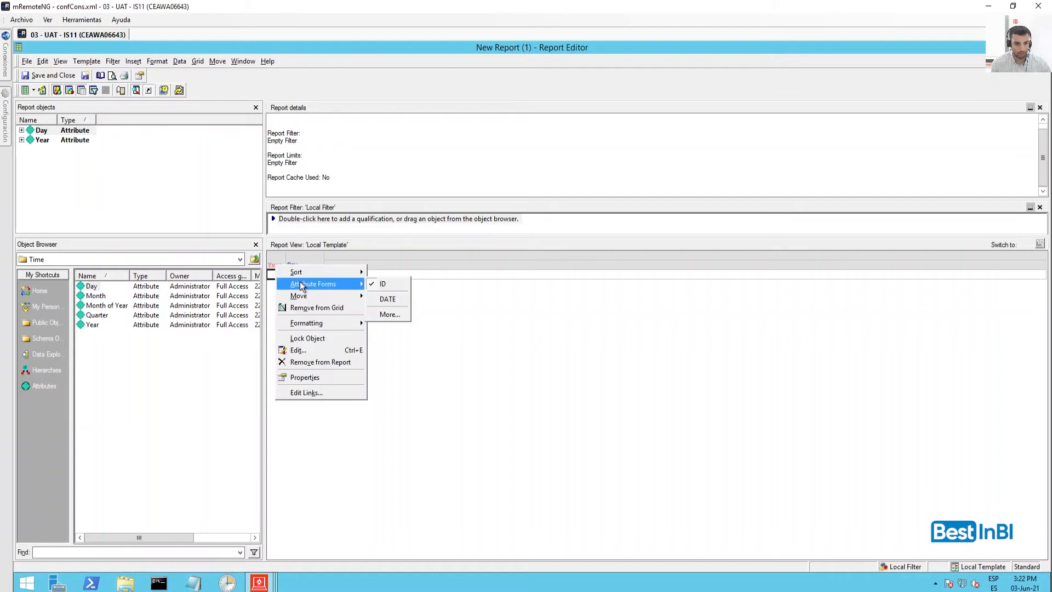
{"action": "mouse_move", "coordinate": [324, 316]}
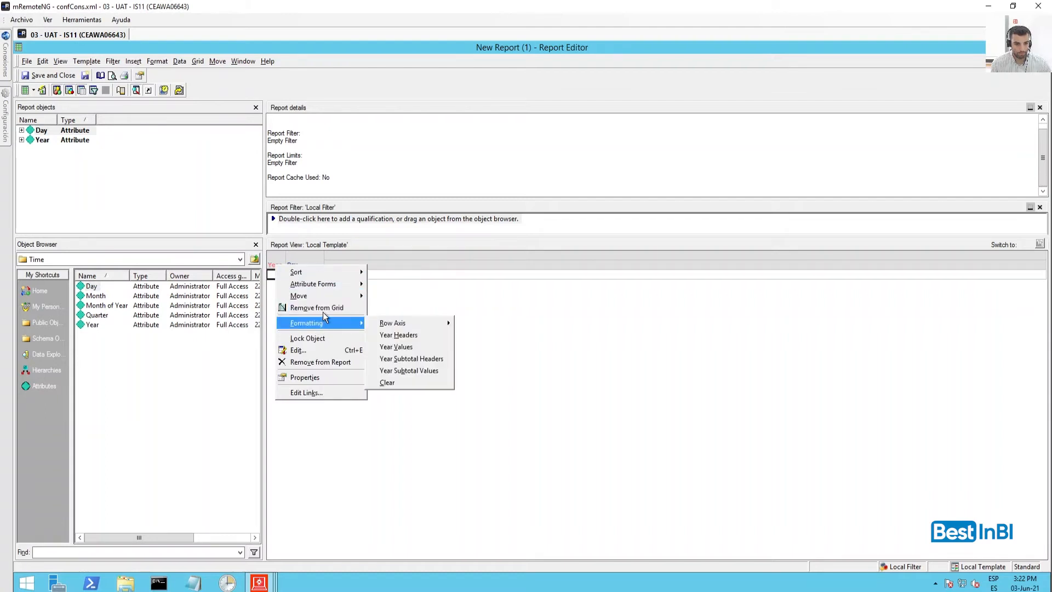
{"action": "mouse_move", "coordinate": [327, 297]}
{"action": "left_click", "coordinate": [399, 307]}
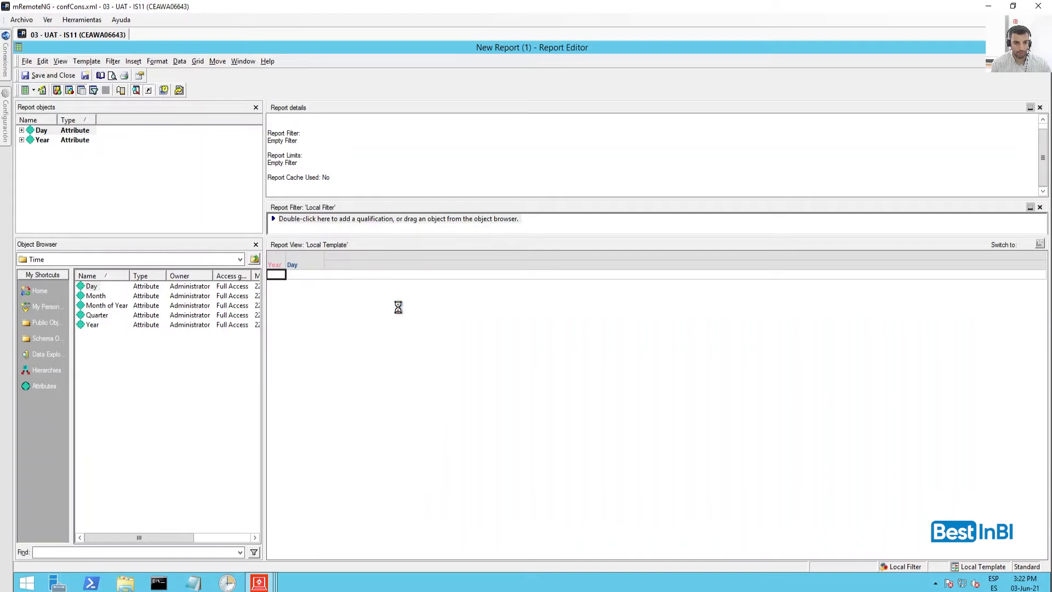
{"action": "left_click", "coordinate": [41, 91]}
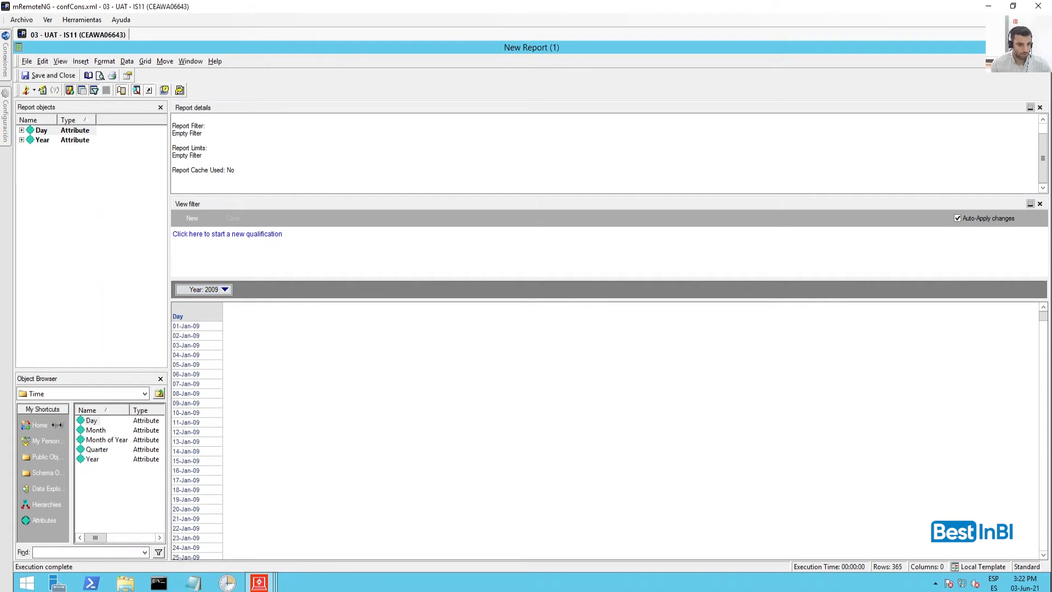
Step: Add the Revenue metric from the Sales Metrics folder to the report grid to show revenue per day of 2009
{"action": "left_click", "coordinate": [53, 459]}
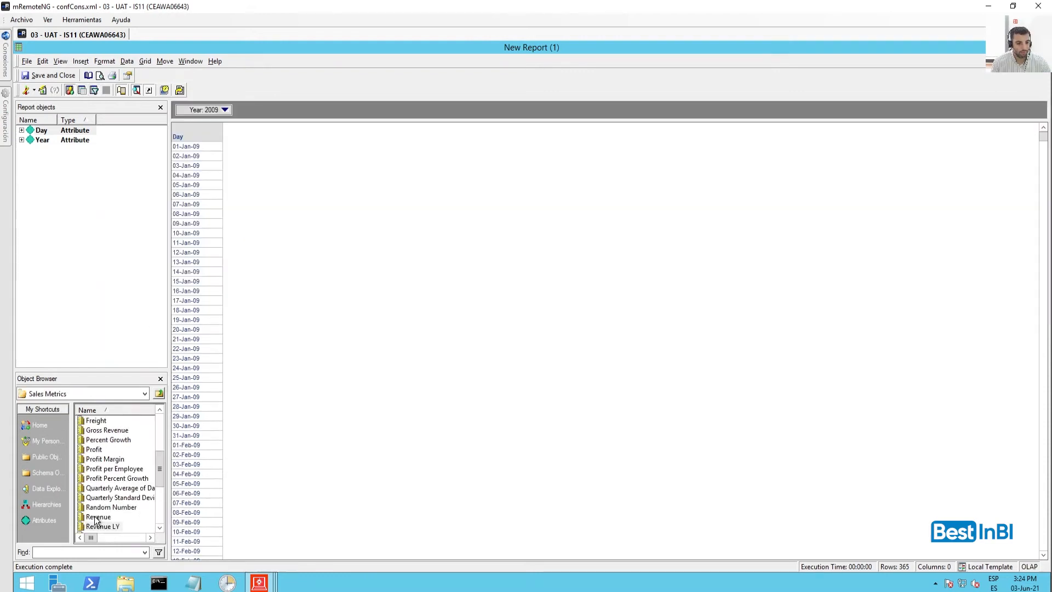
{"action": "left_click", "coordinate": [98, 516]}
{"action": "left_click_drag", "start_coordinate": [124, 447], "coordinate": [106, 286]}
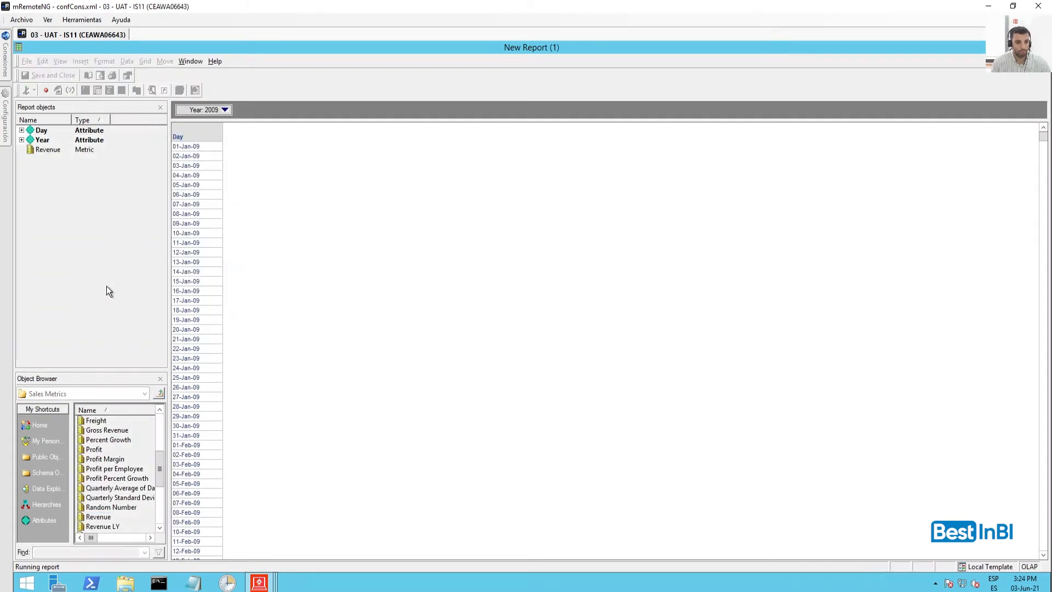
{"action": "double_click", "coordinate": [49, 151]}
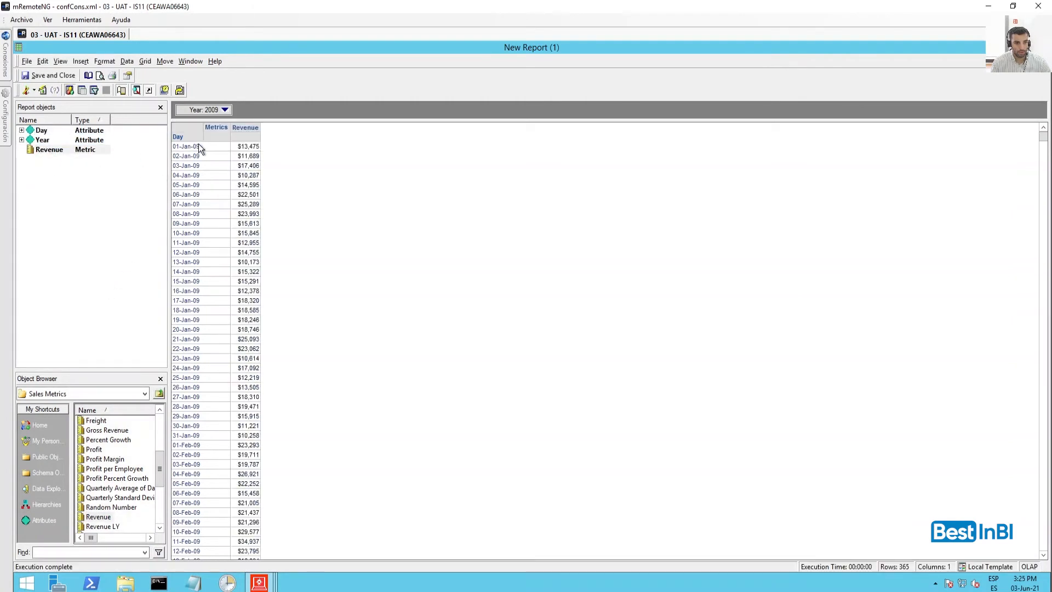
{"action": "left_click", "coordinate": [247, 148]}
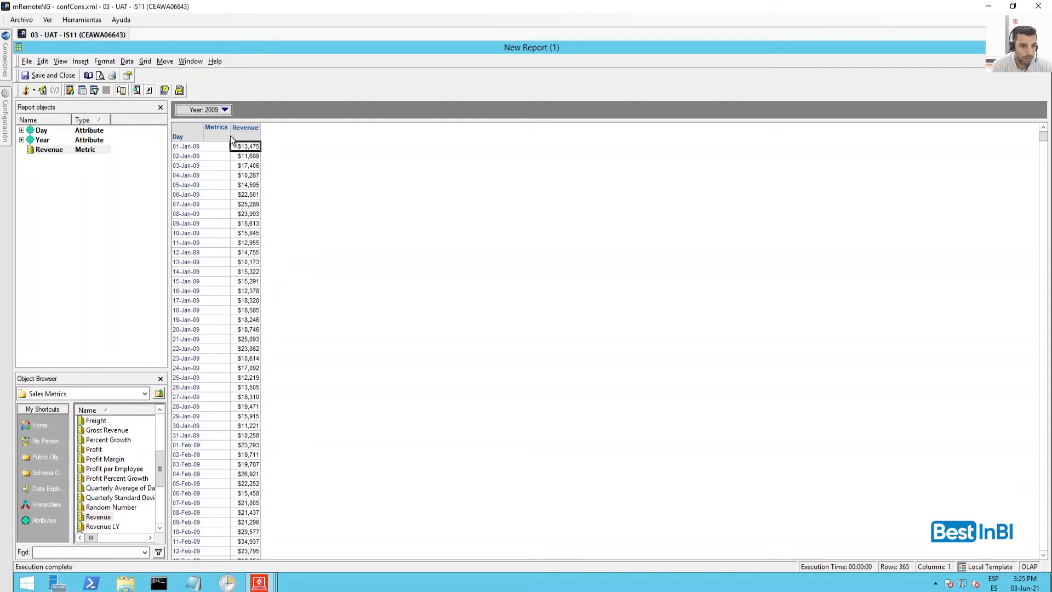
Step: Replace Revenue with the Revenue LY metric in the report's design and run the report again
{"action": "left_click", "coordinate": [25, 90]}
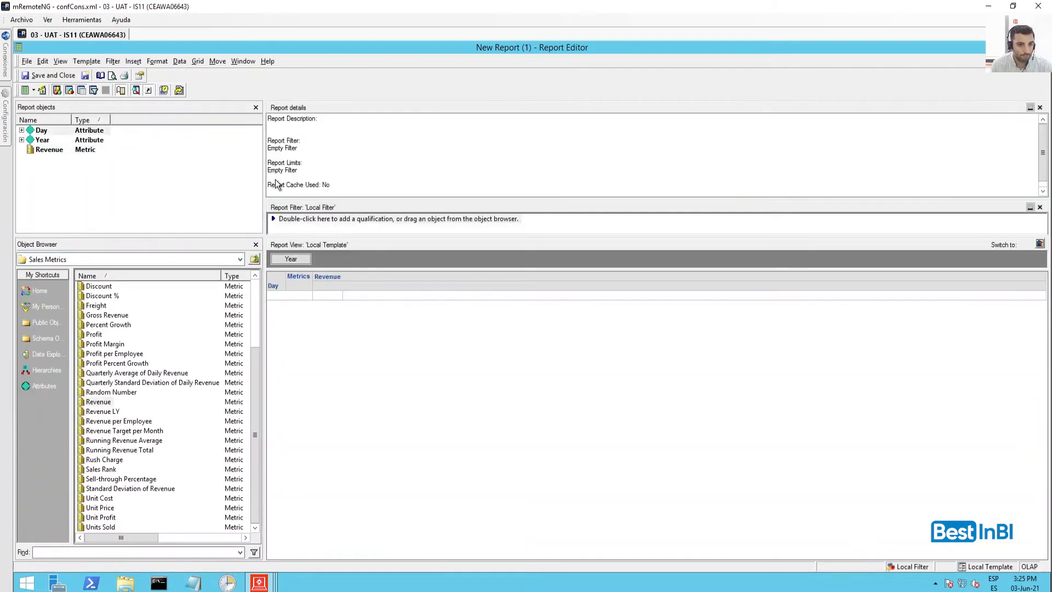
{"action": "left_click_drag", "start_coordinate": [327, 275], "coordinate": [151, 229]}
{"action": "mouse_move", "coordinate": [104, 412]}
{"action": "left_mouse_down"}
{"action": "mouse_move", "coordinate": [228, 372]}
{"action": "mouse_move", "coordinate": [311, 300]}
{"action": "left_mouse_up"}
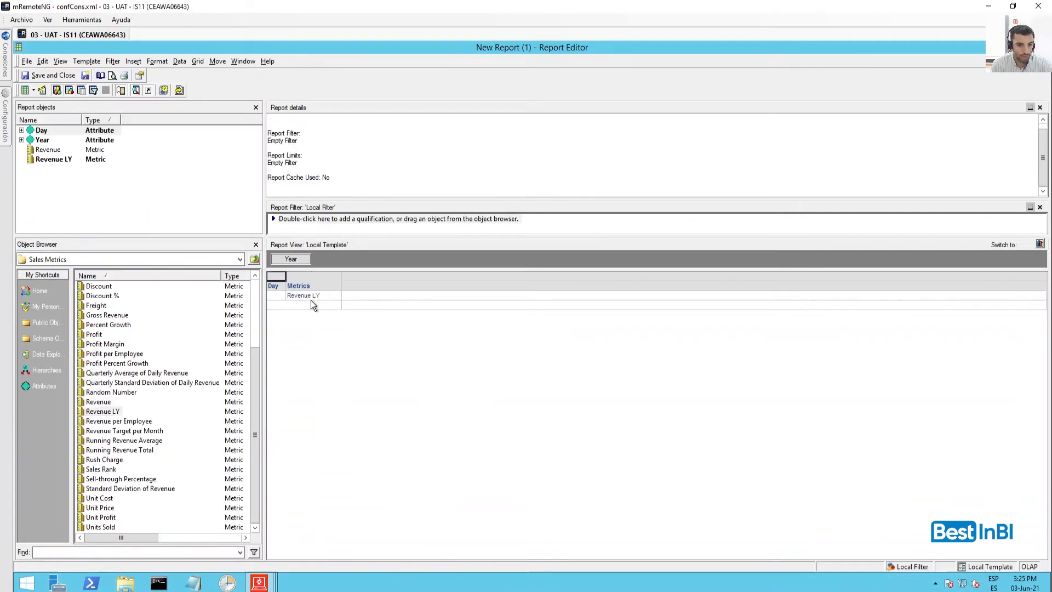
{"action": "left_click", "coordinate": [42, 91]}
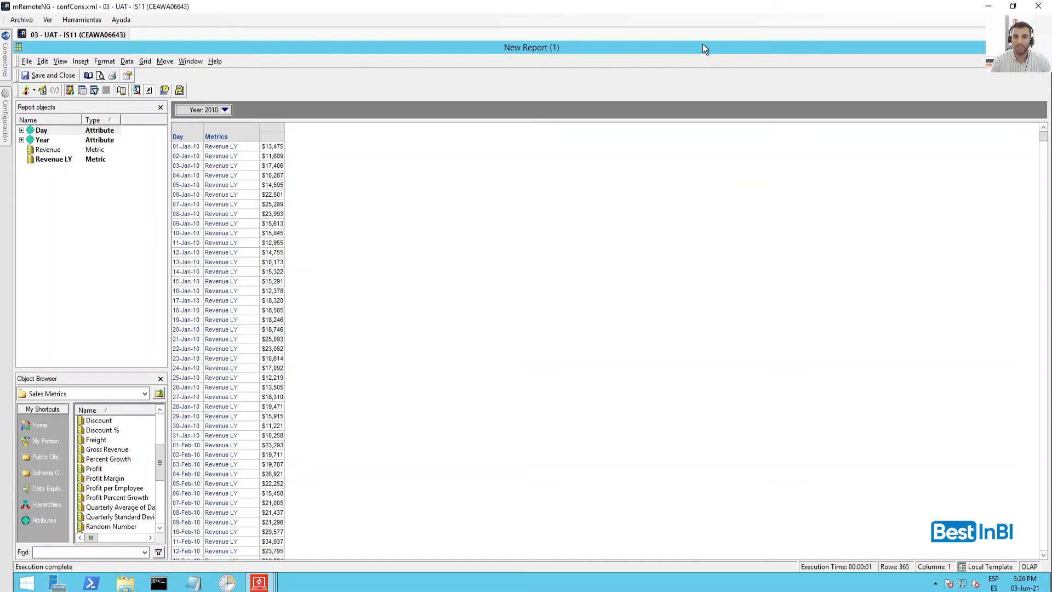
Step: Close the new report without saving it
{"action": "left_click", "coordinate": [1036, 46]}
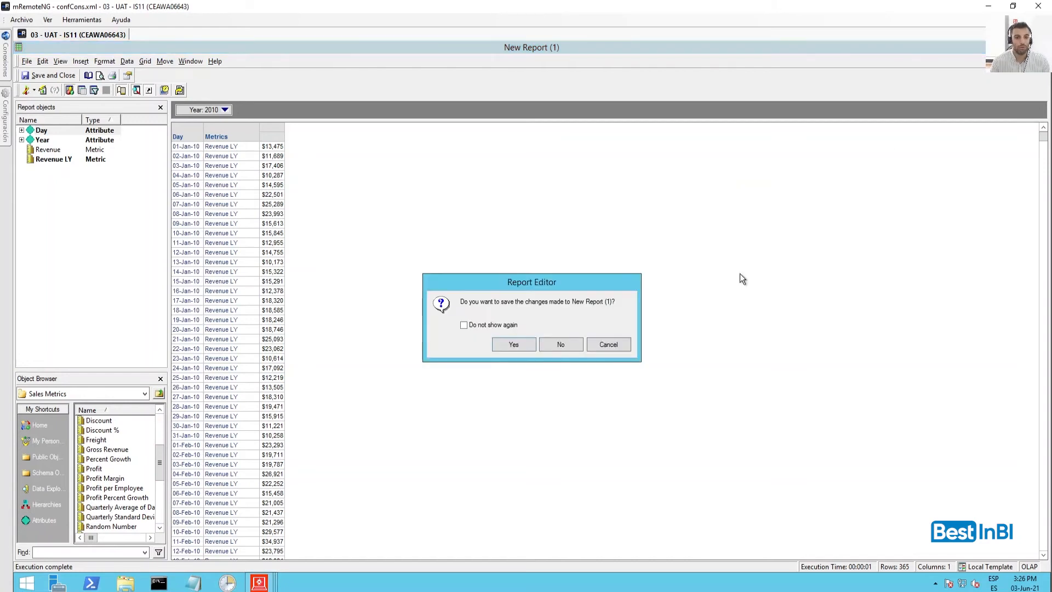
{"action": "left_click", "coordinate": [560, 345]}
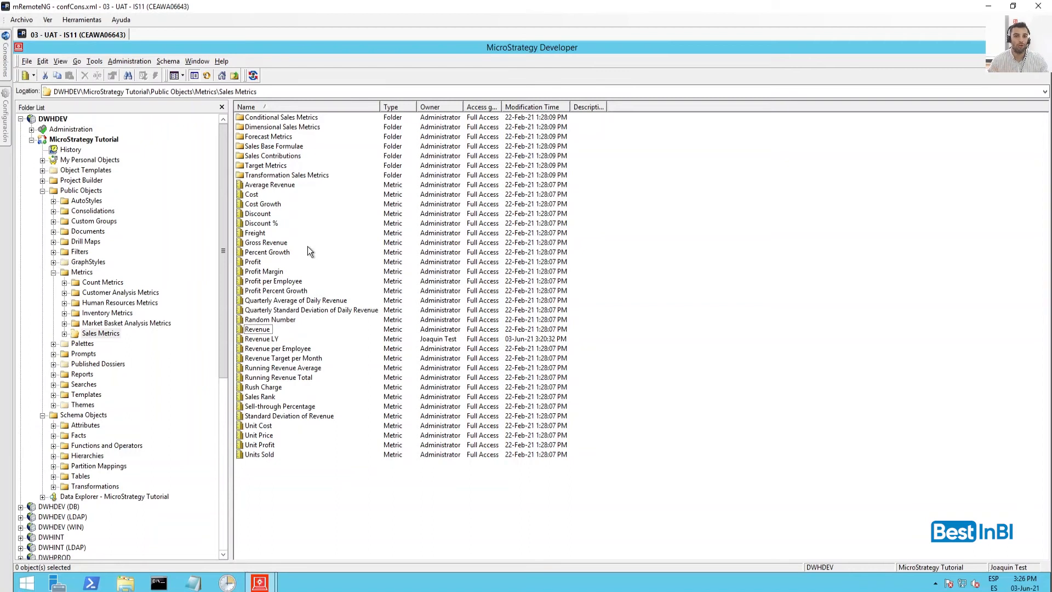
Step: Start a new transformation in the Transformations folder with the Year attribute from the Time folder as its member attribute
{"action": "left_click_drag", "start_coordinate": [222, 259], "coordinate": [223, 320]}
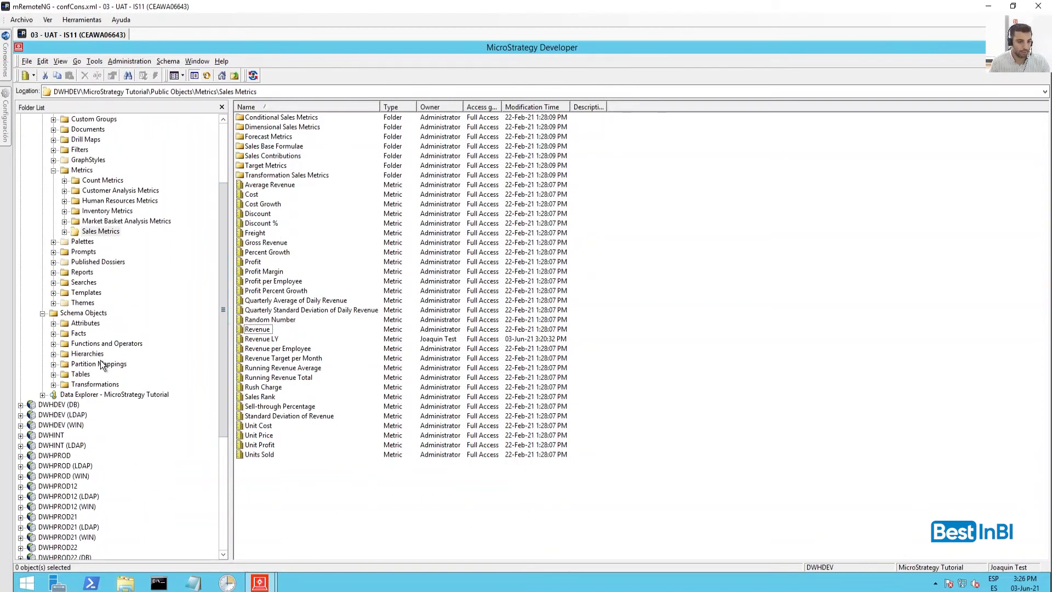
{"action": "left_click", "coordinate": [89, 384]}
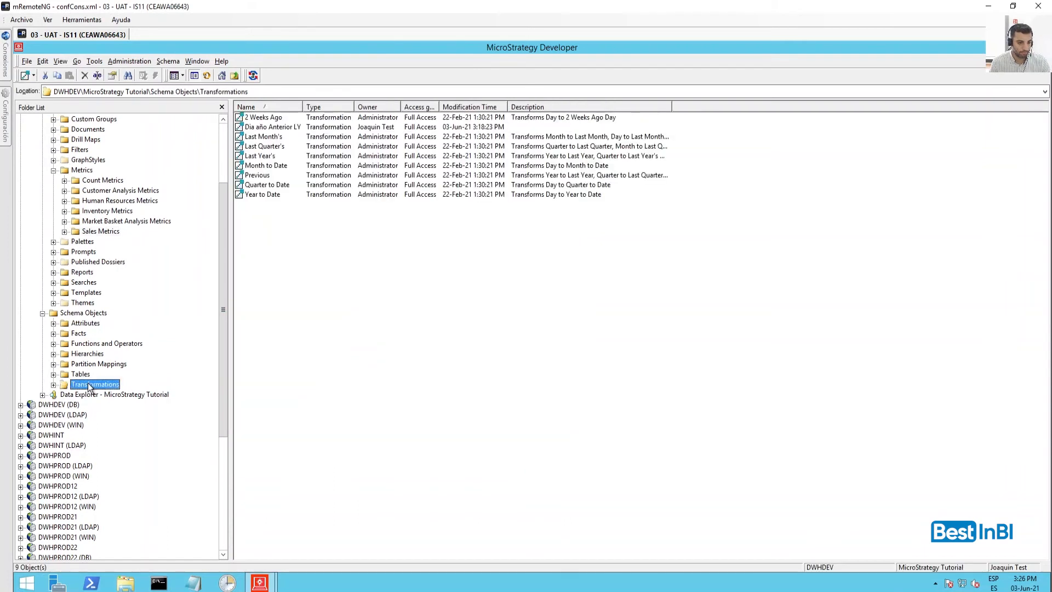
{"action": "left_click", "coordinate": [25, 76]}
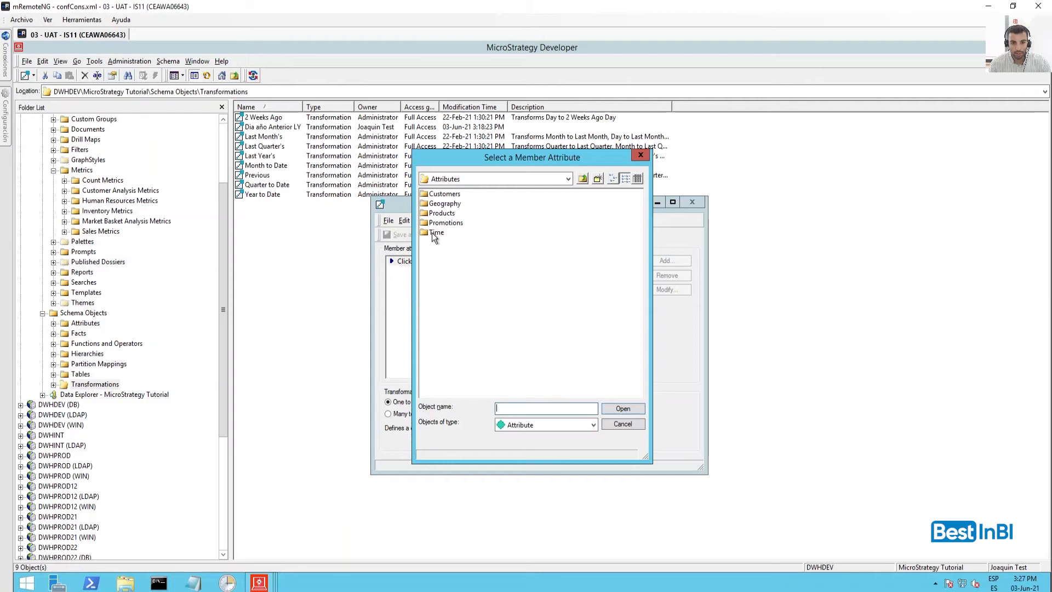
{"action": "double_click", "coordinate": [434, 233]}
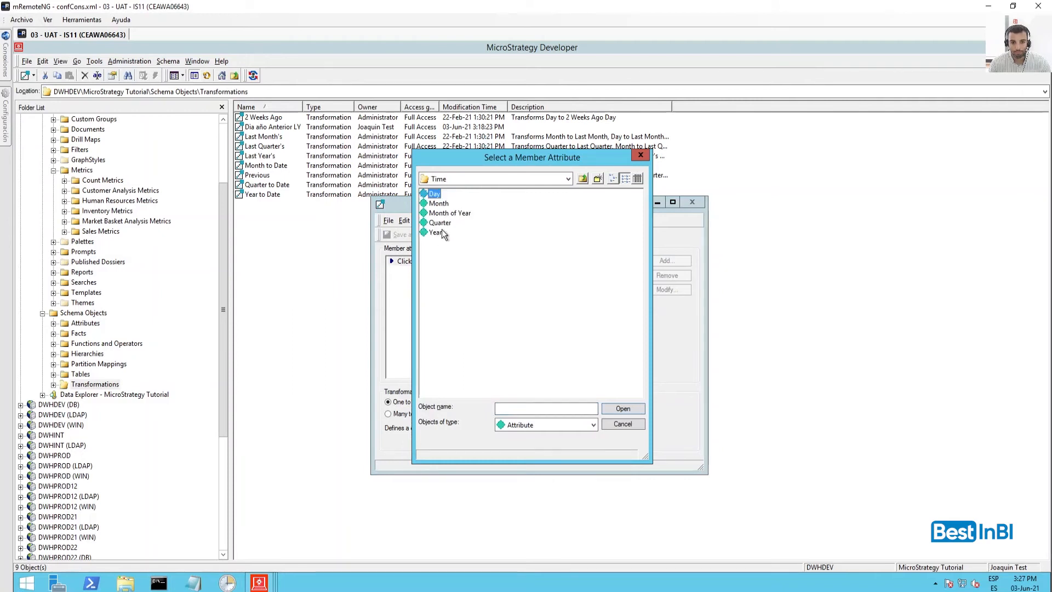
{"action": "double_click", "coordinate": [438, 232]}
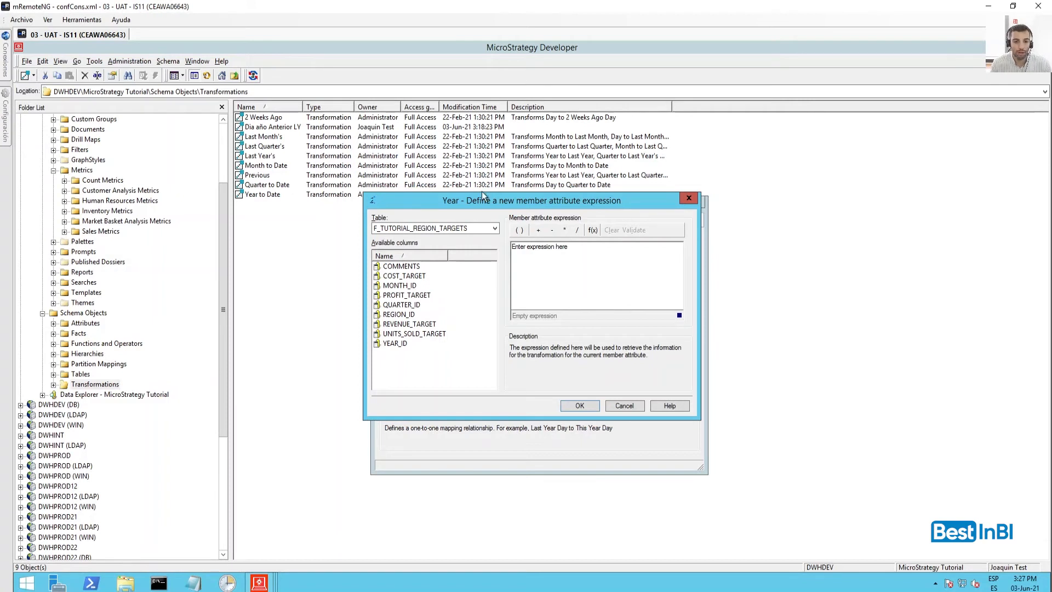
Step: Define the Year member expression as [YEAR_ID]-1 using the LU_YEAR table
{"action": "left_click", "coordinate": [485, 229]}
{"action": "left_click", "coordinate": [401, 280]}
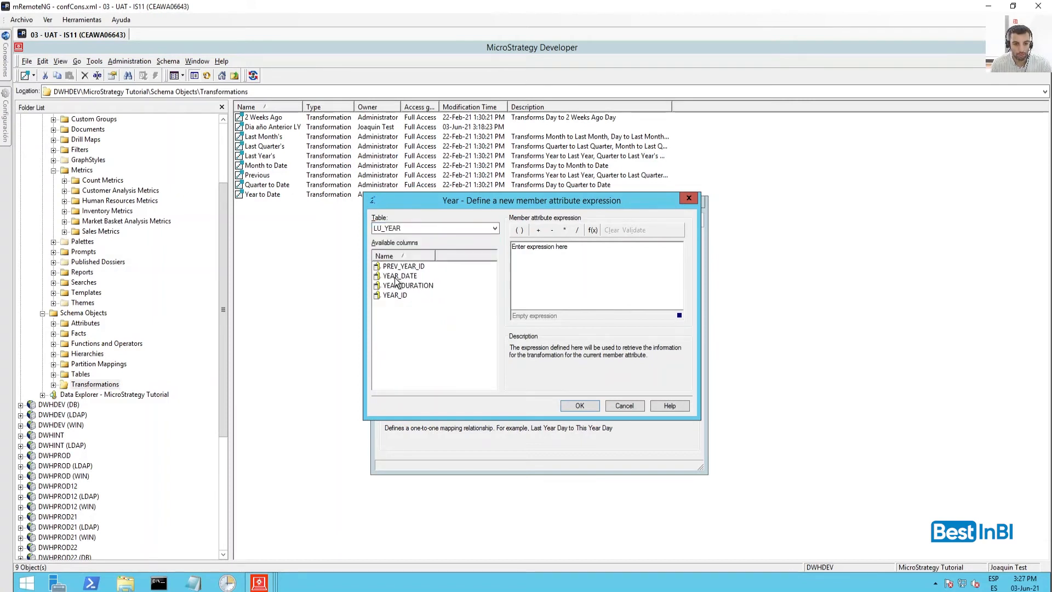
{"action": "double_click", "coordinate": [398, 295]}
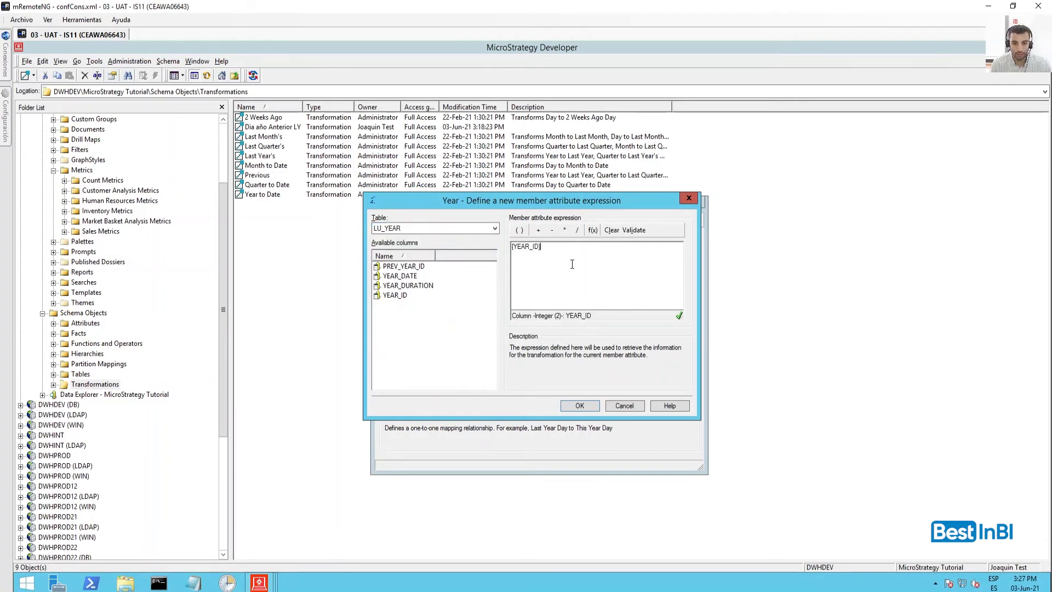
{"action": "type", "text": "-1"}
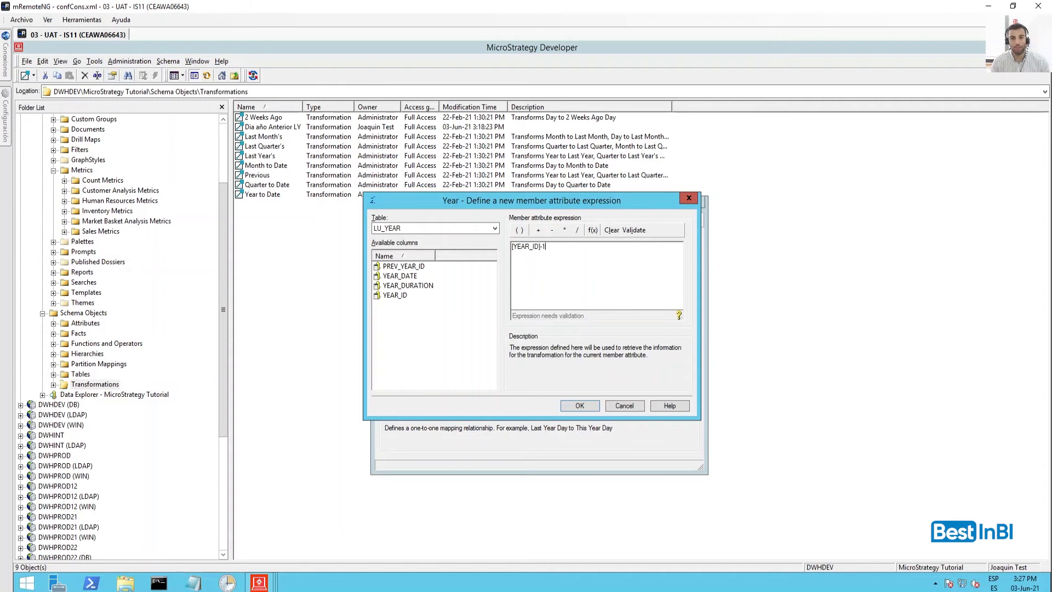
{"action": "left_click", "coordinate": [584, 405]}
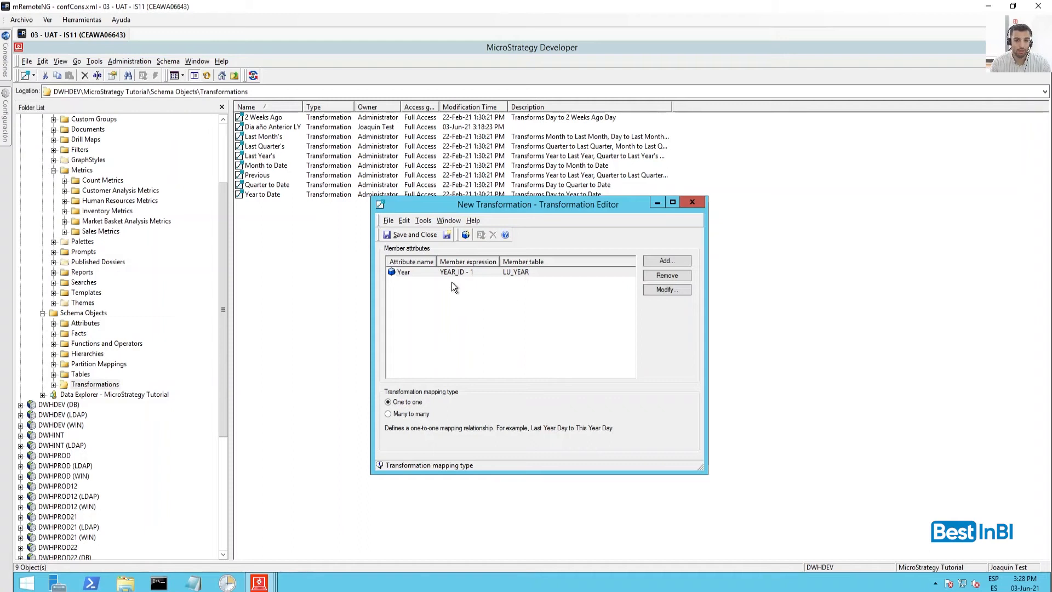
Step: Keep the One to one mapping type and save the transformation as Year LY in the Transformations folder
{"action": "left_click", "coordinate": [388, 402]}
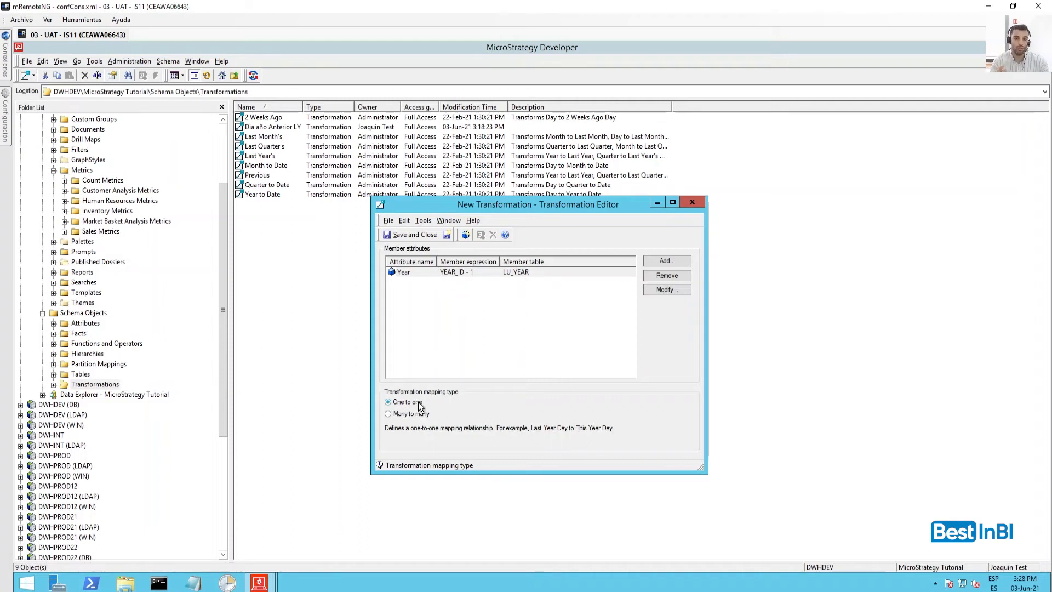
{"action": "left_click", "coordinate": [398, 239]}
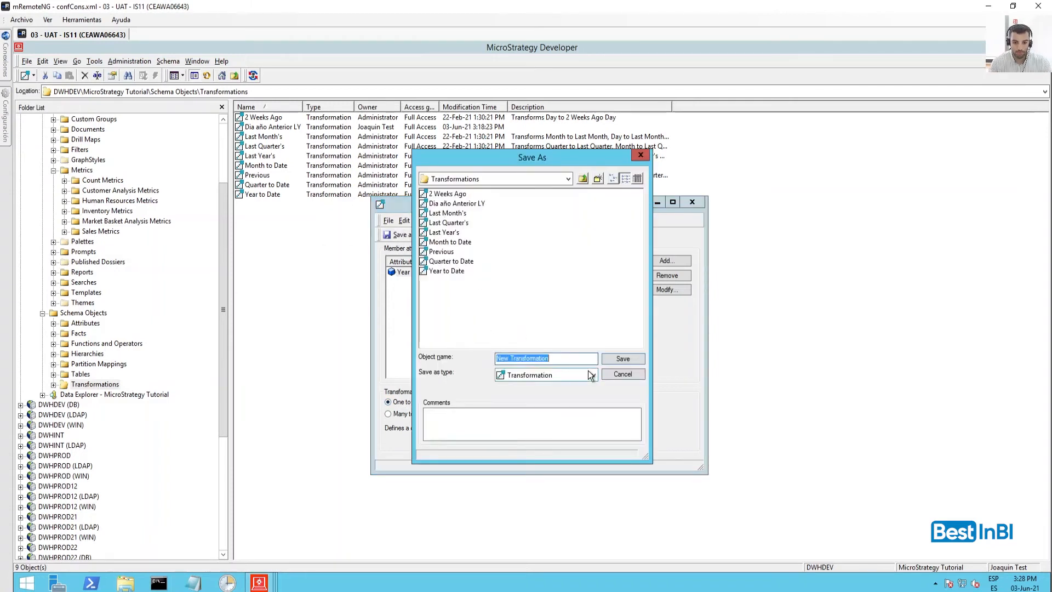
{"action": "type", "text": "Year LY"}
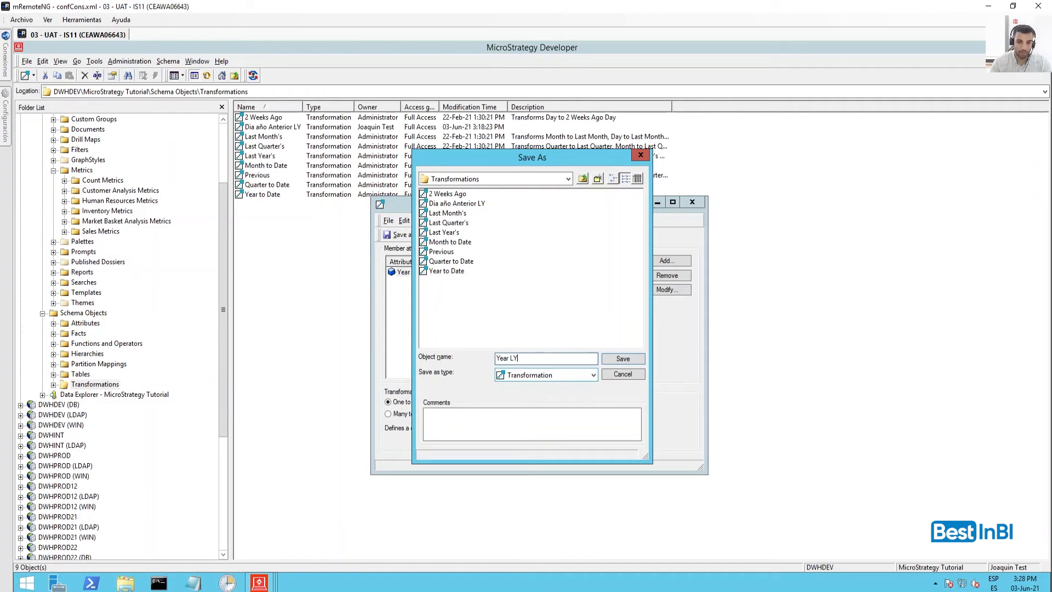
{"action": "left_click", "coordinate": [623, 360]}
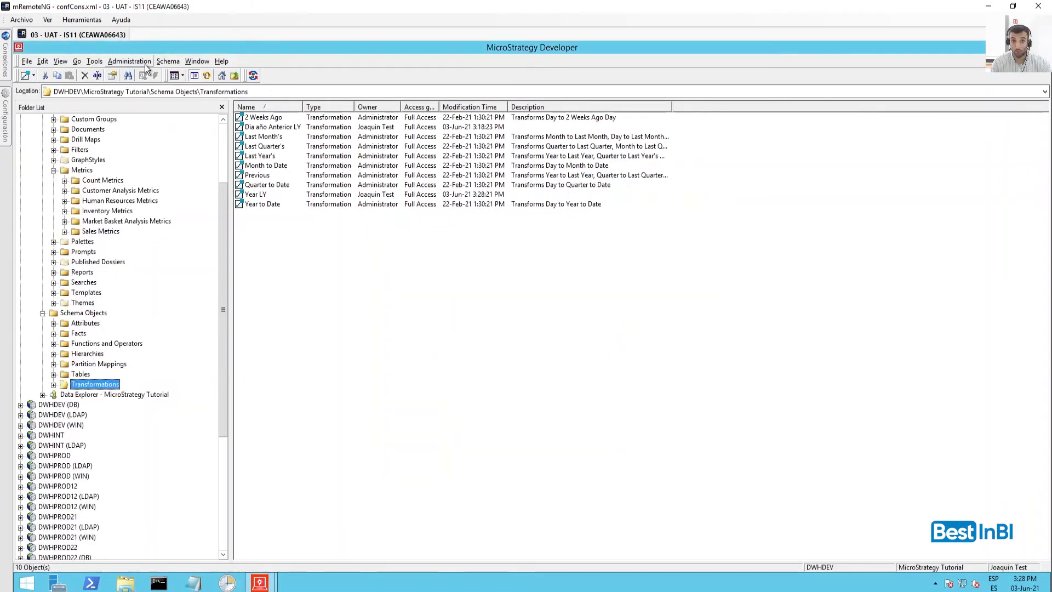
Step: Update the project schema to include the new transformation
{"action": "left_click", "coordinate": [174, 57]}
{"action": "left_click", "coordinate": [195, 163]}
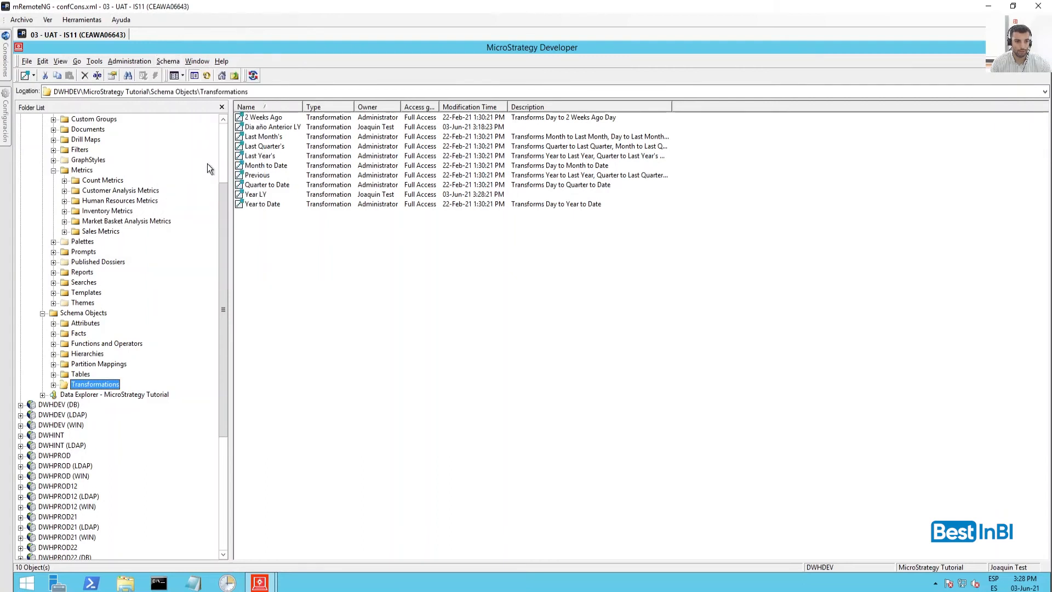
{"action": "left_click", "coordinate": [520, 366]}
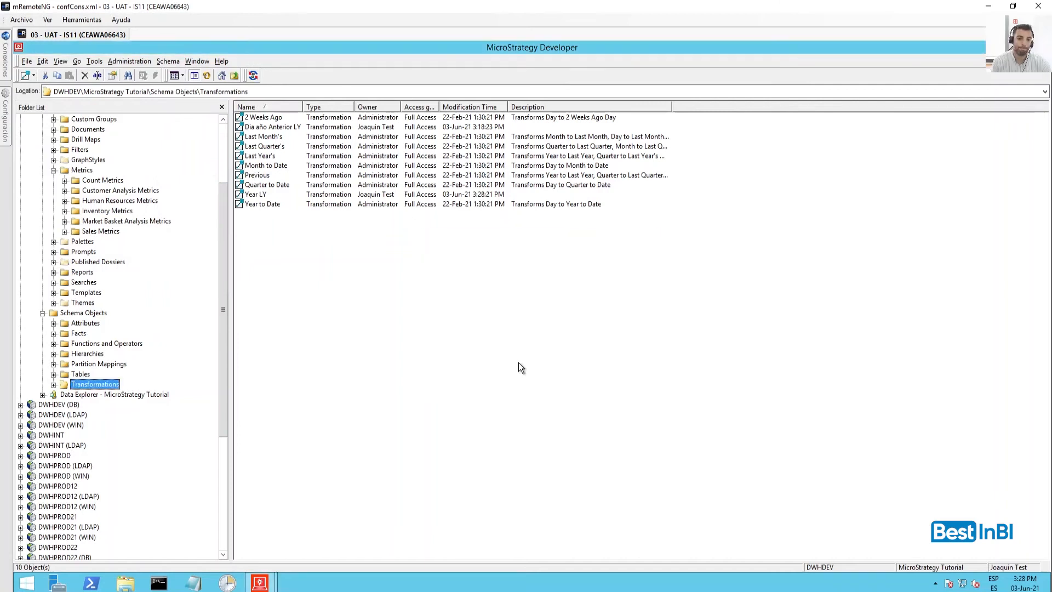
Step: Open the Revenue LY metric from the Sales Metrics folder for editing
{"action": "left_click", "coordinate": [33, 75]}
{"action": "left_click", "coordinate": [363, 315]}
{"action": "left_click_drag", "start_coordinate": [224, 264], "coordinate": [224, 235]}
{"action": "left_click", "coordinate": [100, 272]}
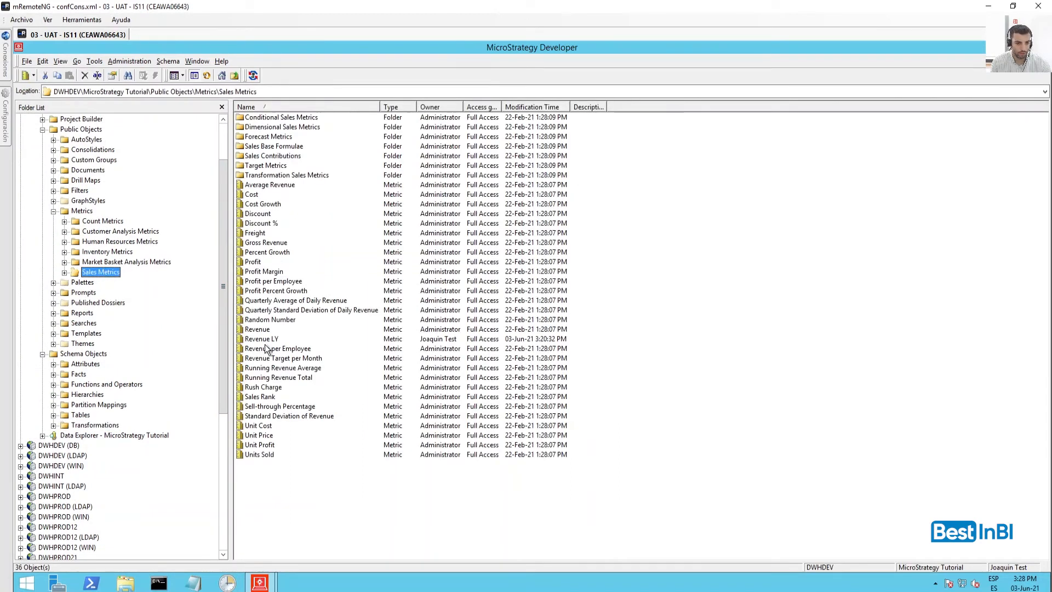
{"action": "left_click", "coordinate": [268, 340]}
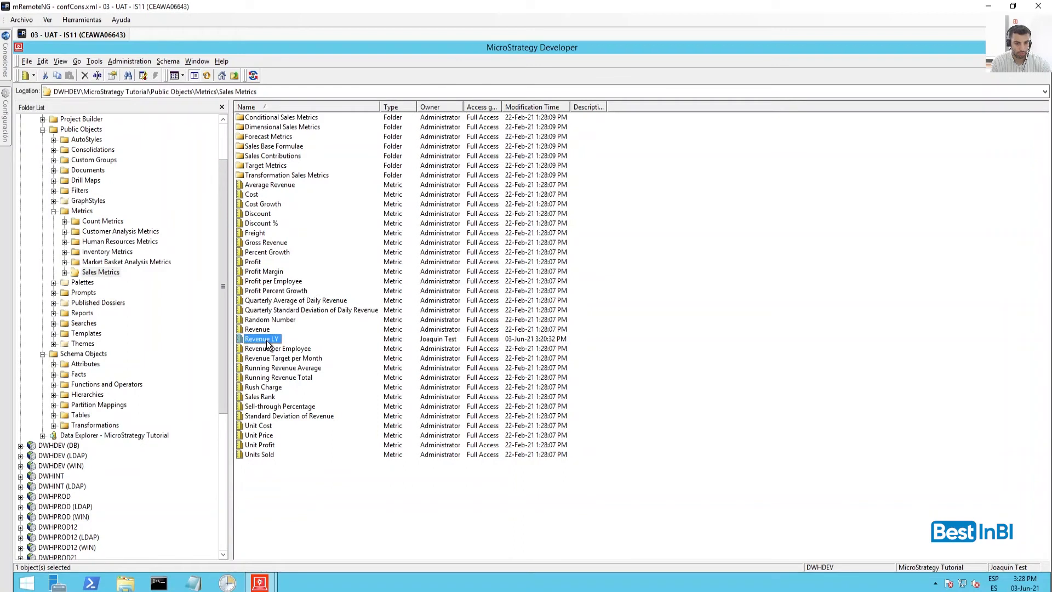
{"action": "right_click", "coordinate": [267, 344]}
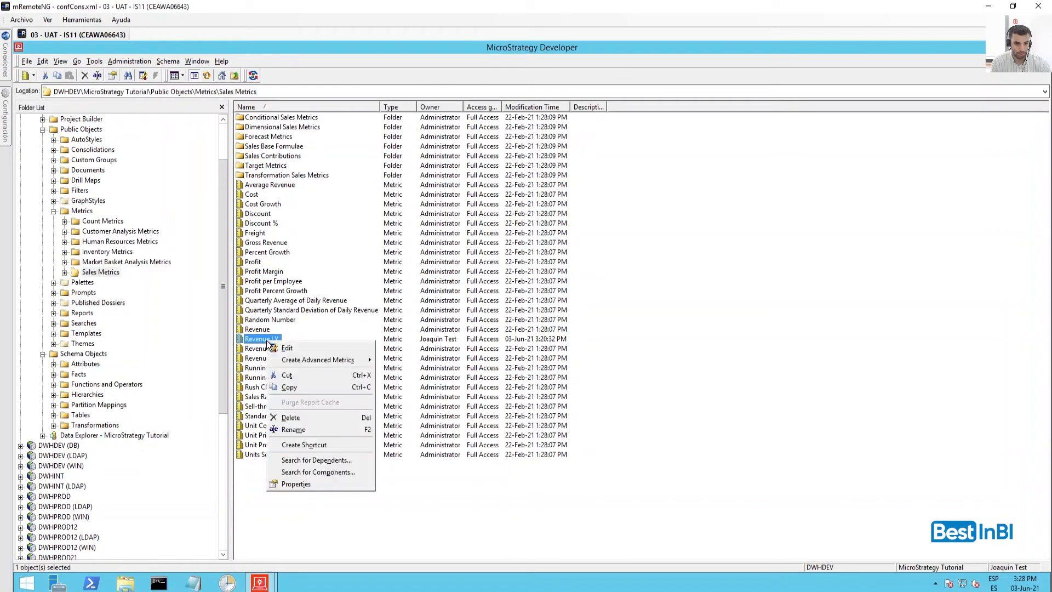
{"action": "left_click", "coordinate": [296, 347]}
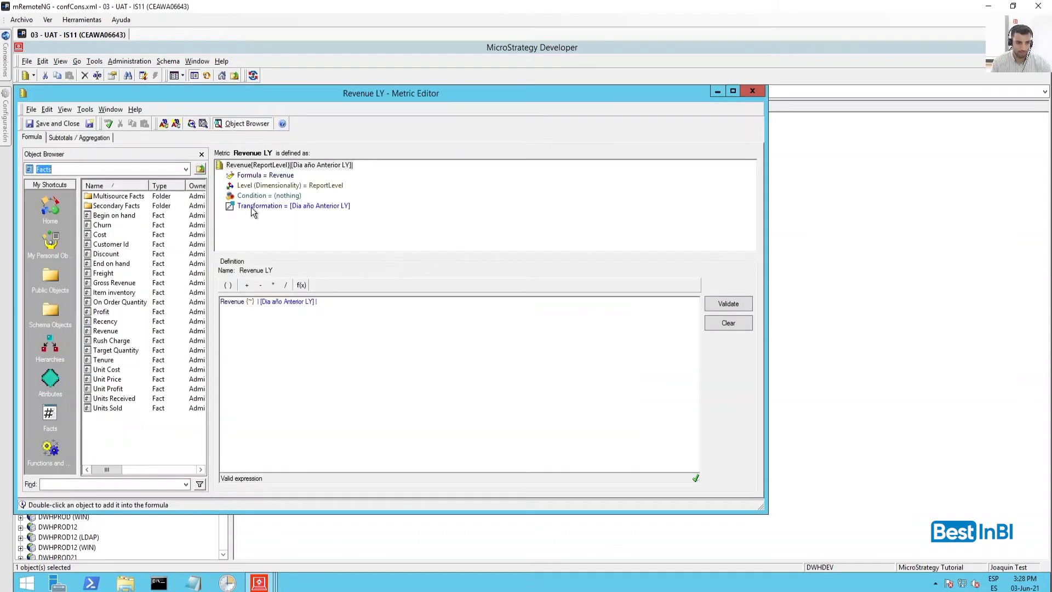
Step: Add the Year LY transformation to the metric alongside Dia año Anterior LY, and save and close the metric
{"action": "left_click", "coordinate": [252, 208]}
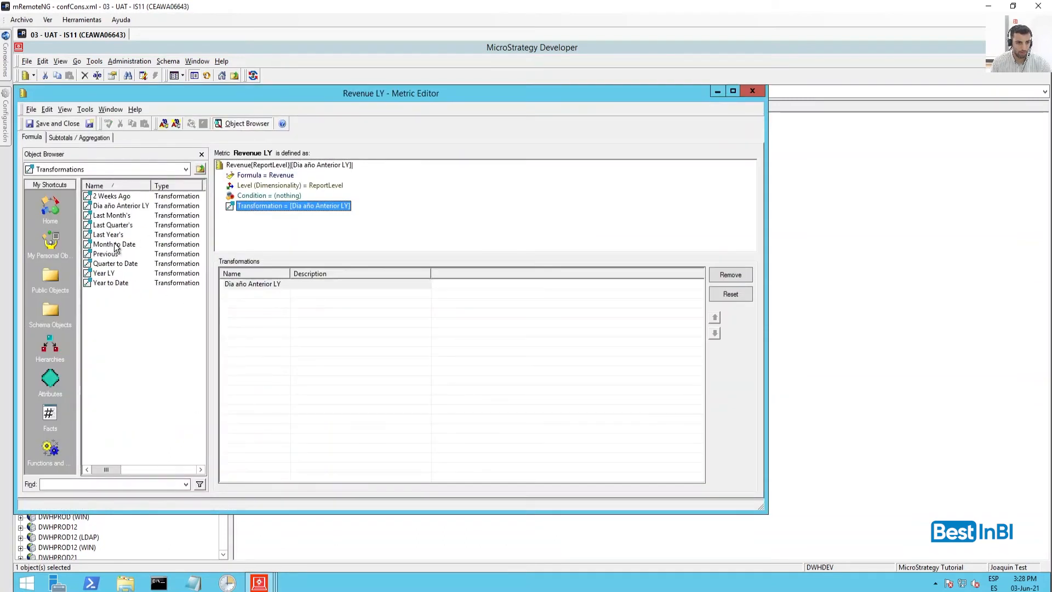
{"action": "left_click_drag", "start_coordinate": [94, 277], "coordinate": [264, 327]}
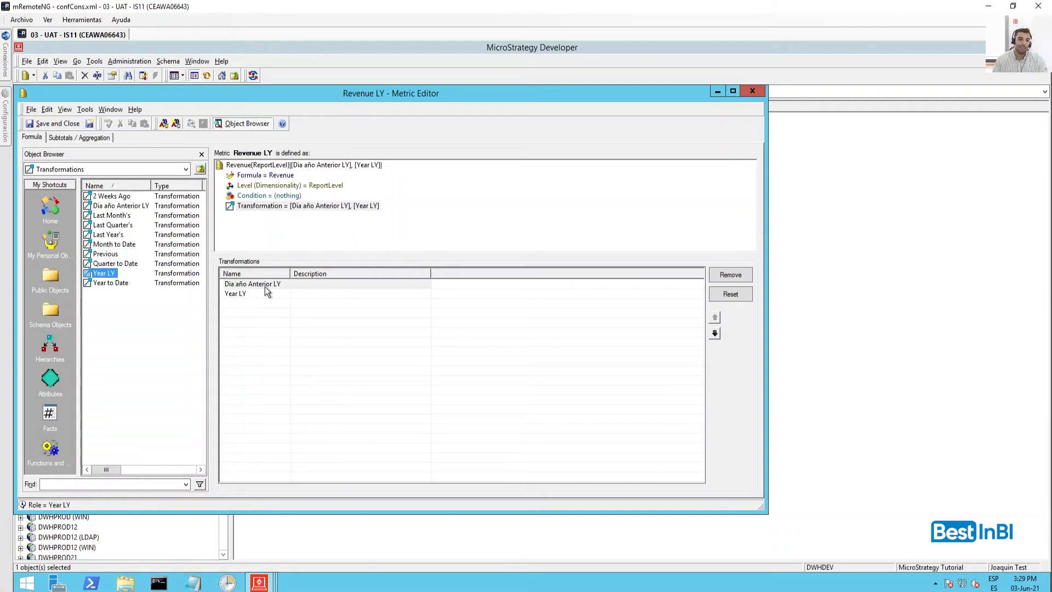
{"action": "left_click", "coordinate": [264, 283]}
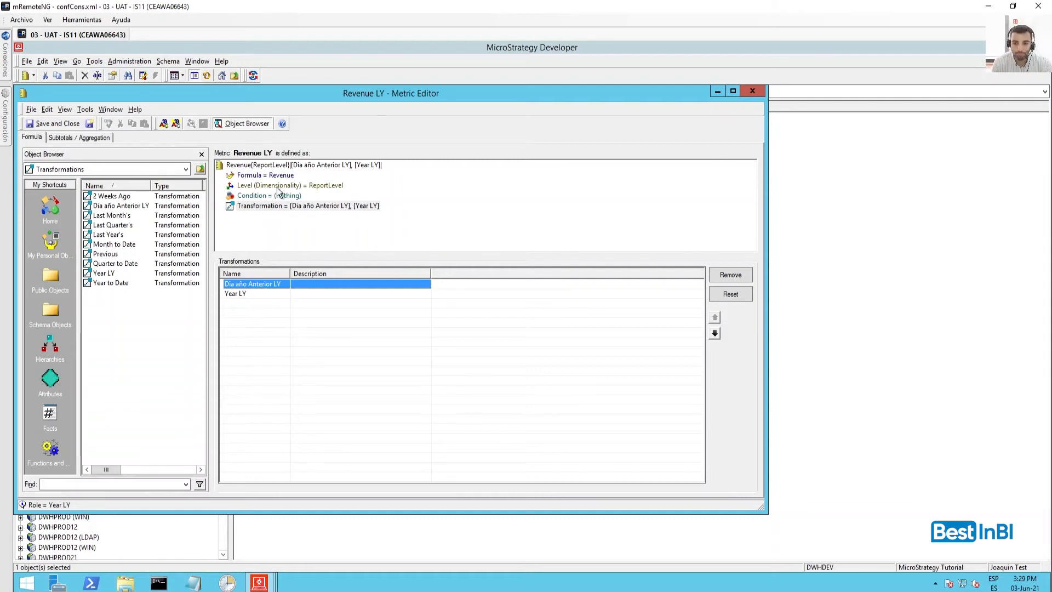
{"action": "left_click", "coordinate": [46, 124]}
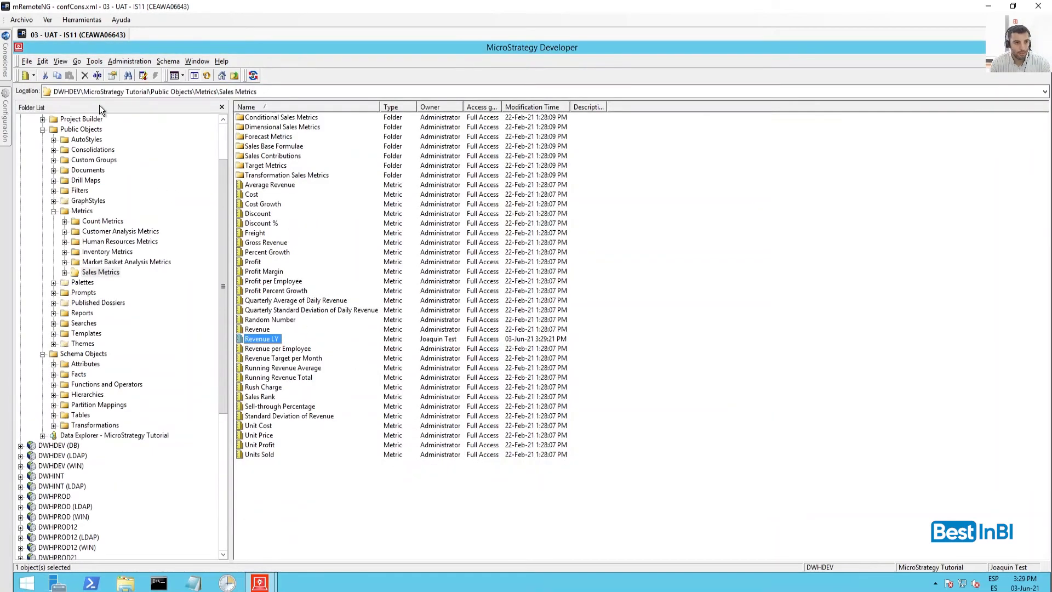
Step: Create a new blank report and place the Year attribute from the Time folder on its rows
{"action": "left_click", "coordinate": [33, 75]}
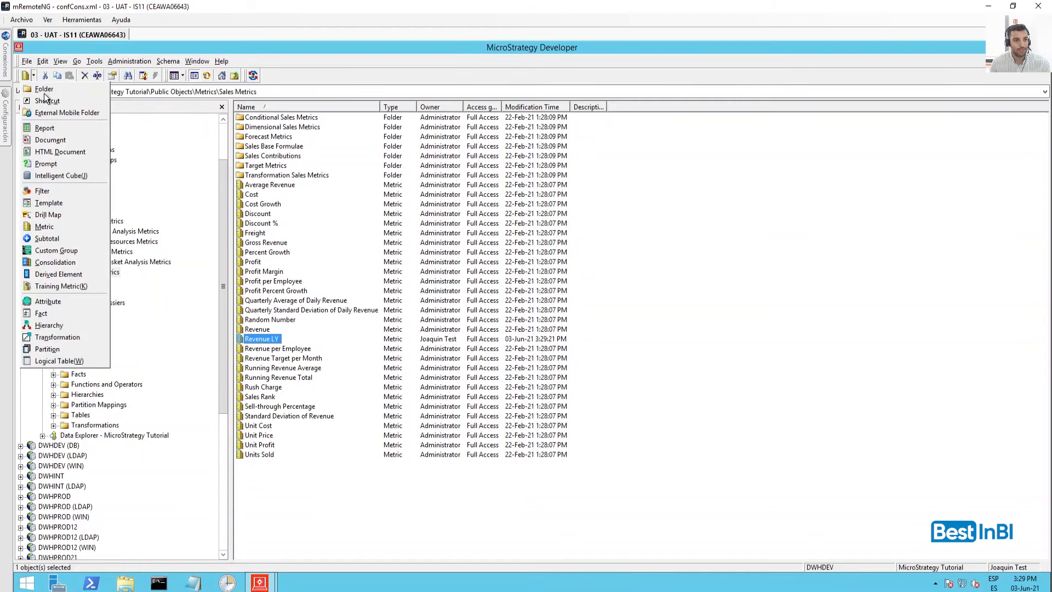
{"action": "left_click", "coordinate": [57, 133]}
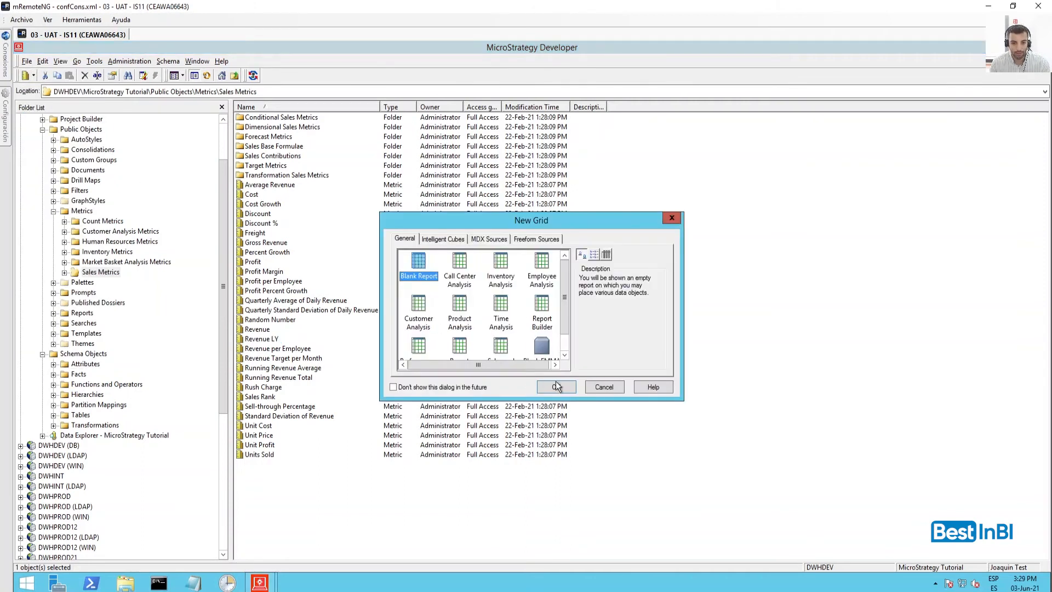
{"action": "left_click", "coordinate": [556, 386]}
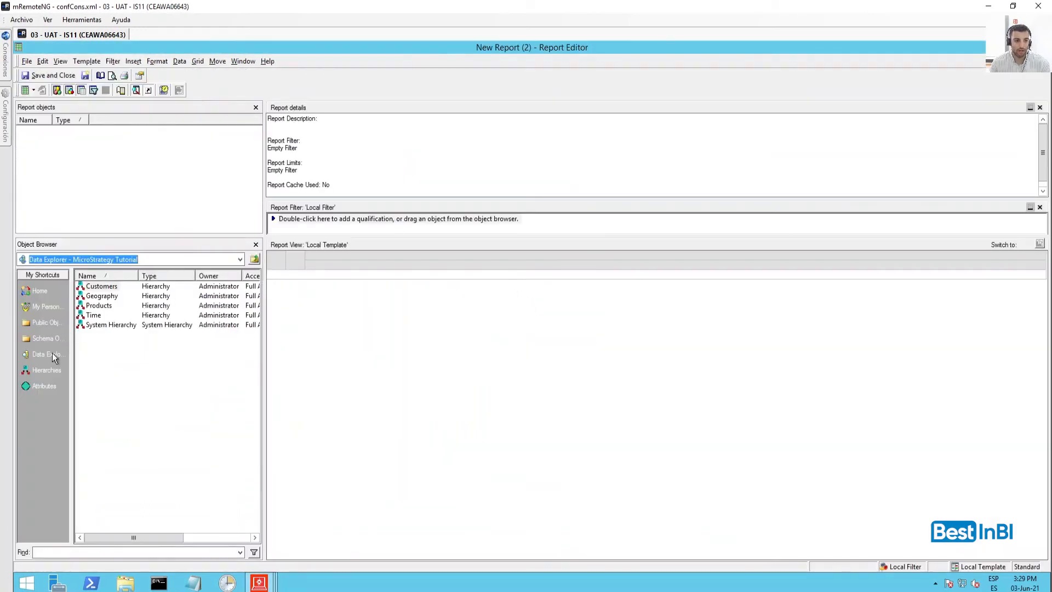
{"action": "left_click", "coordinate": [43, 387]}
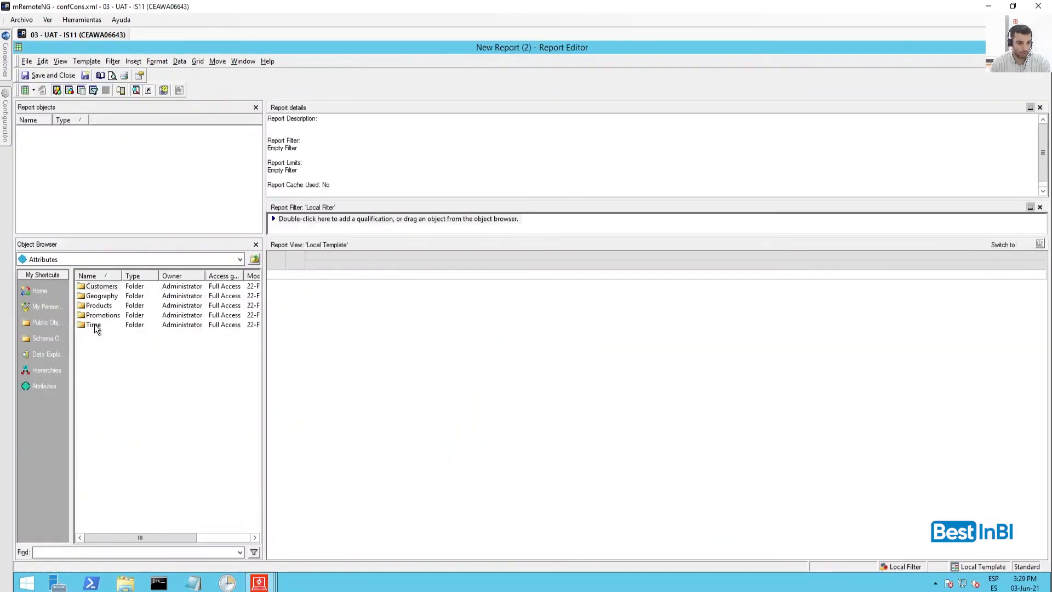
{"action": "double_click", "coordinate": [94, 316]}
{"action": "left_click_drag", "start_coordinate": [92, 324], "coordinate": [313, 321]}
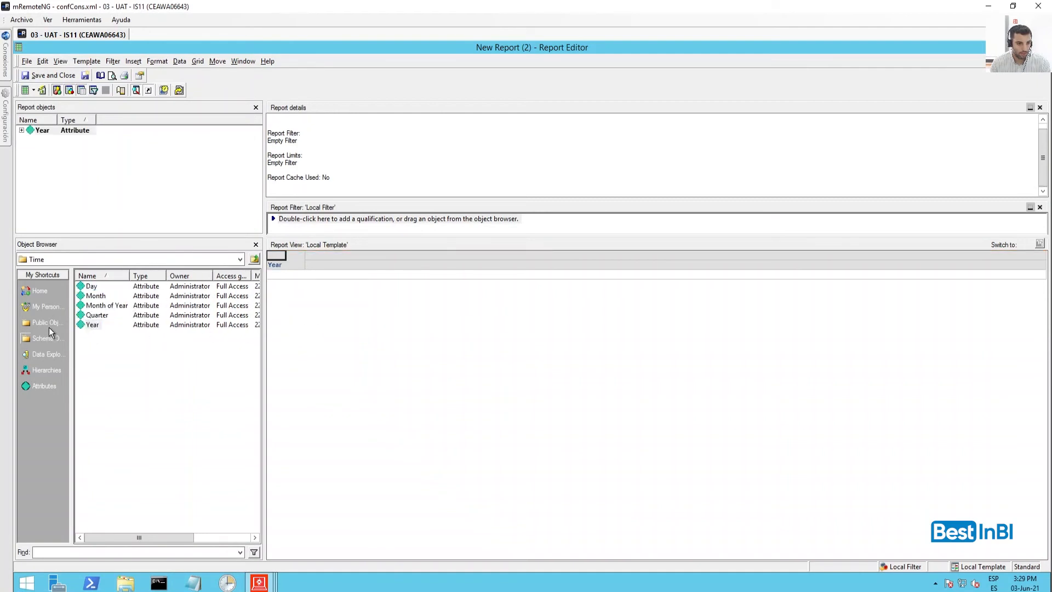
Step: Add the Revenue metric from the Sales Metrics folder to the report and run it
{"action": "left_click", "coordinate": [48, 324]}
{"action": "double_click", "coordinate": [106, 356]}
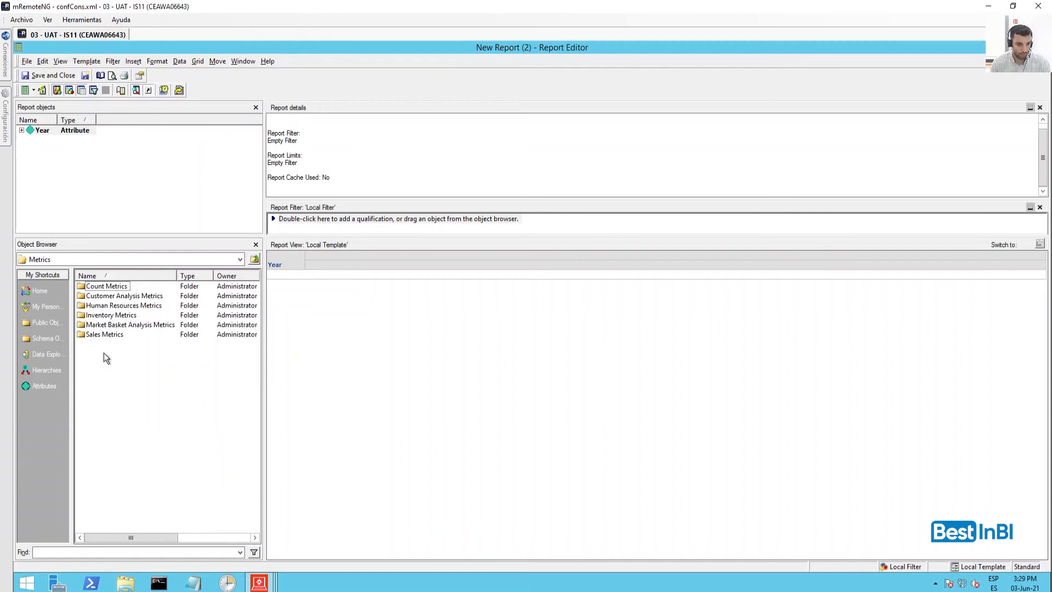
{"action": "double_click", "coordinate": [113, 333]}
{"action": "double_click", "coordinate": [99, 498]}
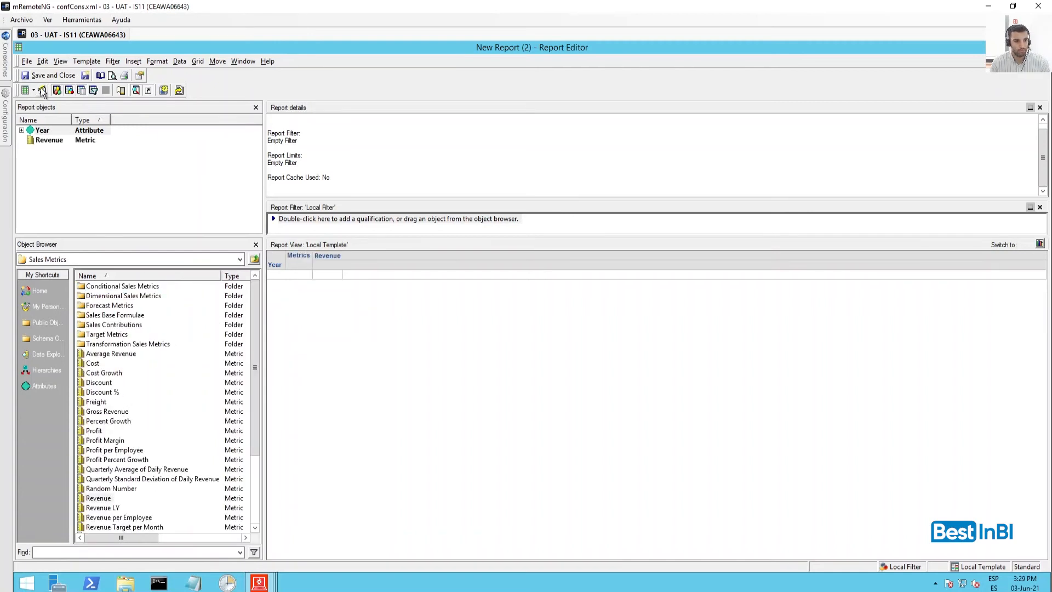
{"action": "left_click", "coordinate": [42, 89]}
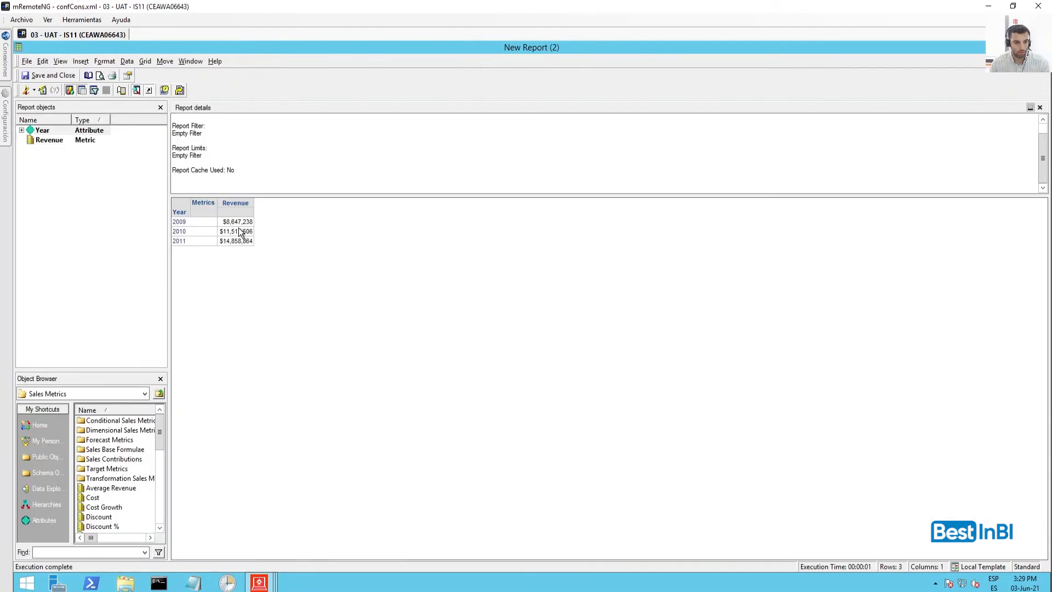
Step: Examine the 2009 and 2010 revenue in the report grid, and return the report to design view
{"action": "left_click", "coordinate": [236, 222]}
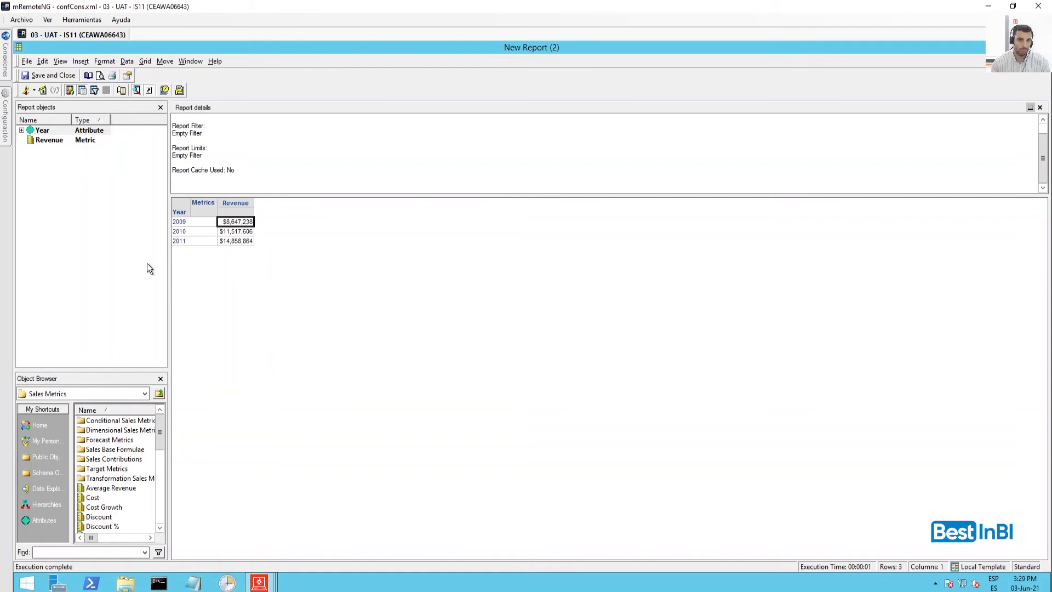
{"action": "left_click", "coordinate": [188, 231]}
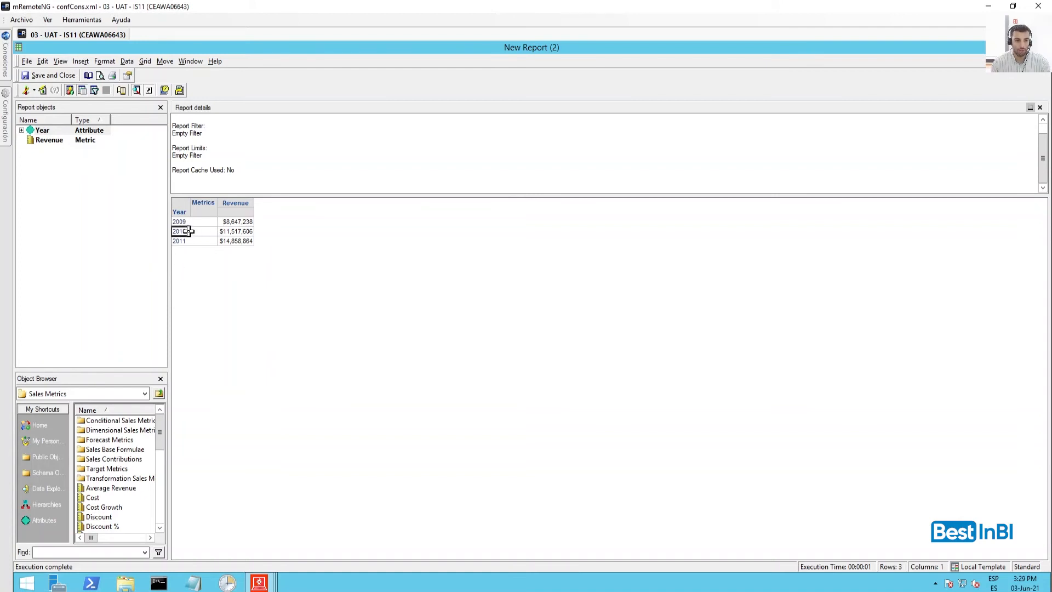
{"action": "left_click_drag", "start_coordinate": [189, 232], "coordinate": [282, 231]}
{"action": "left_click", "coordinate": [246, 222]}
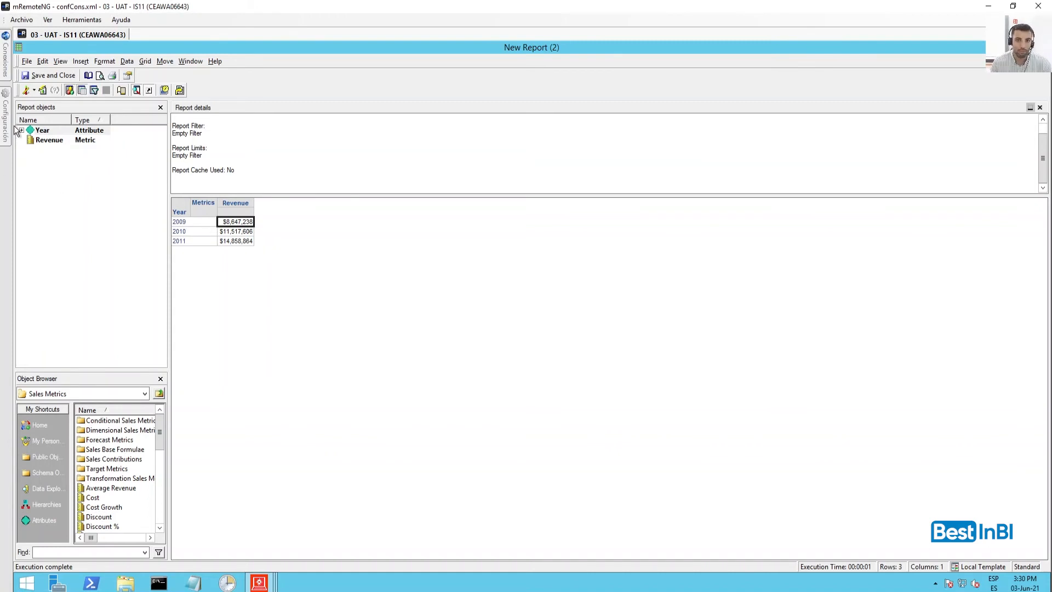
{"action": "left_click", "coordinate": [28, 89]}
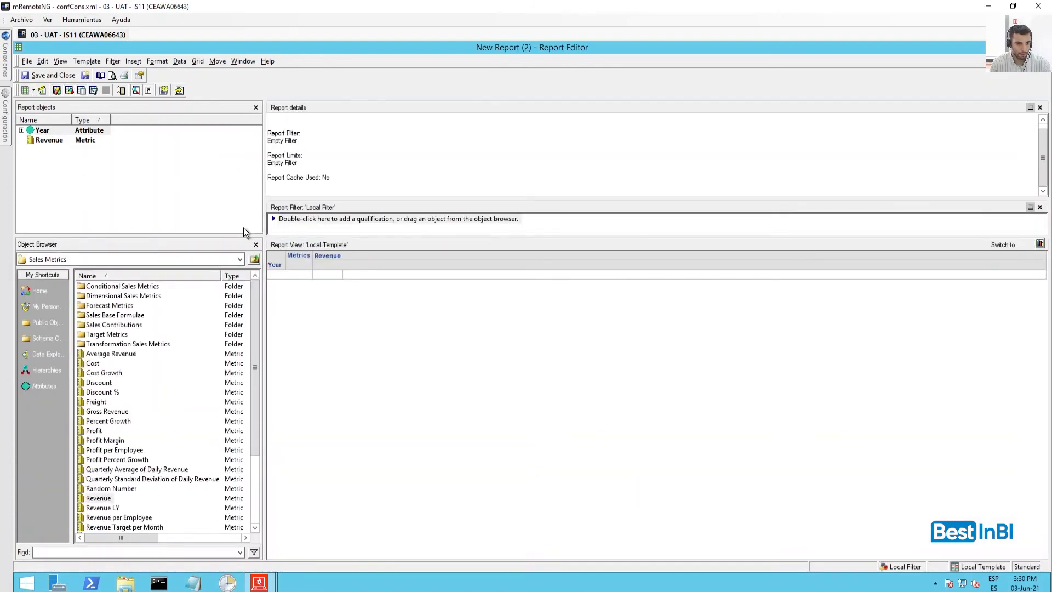
Step: Add the Revenue LY metric to the report, remove the Revenue metric from the grid, and run the report
{"action": "left_click_drag", "start_coordinate": [116, 514], "coordinate": [334, 266]}
{"action": "left_click", "coordinate": [360, 262]}
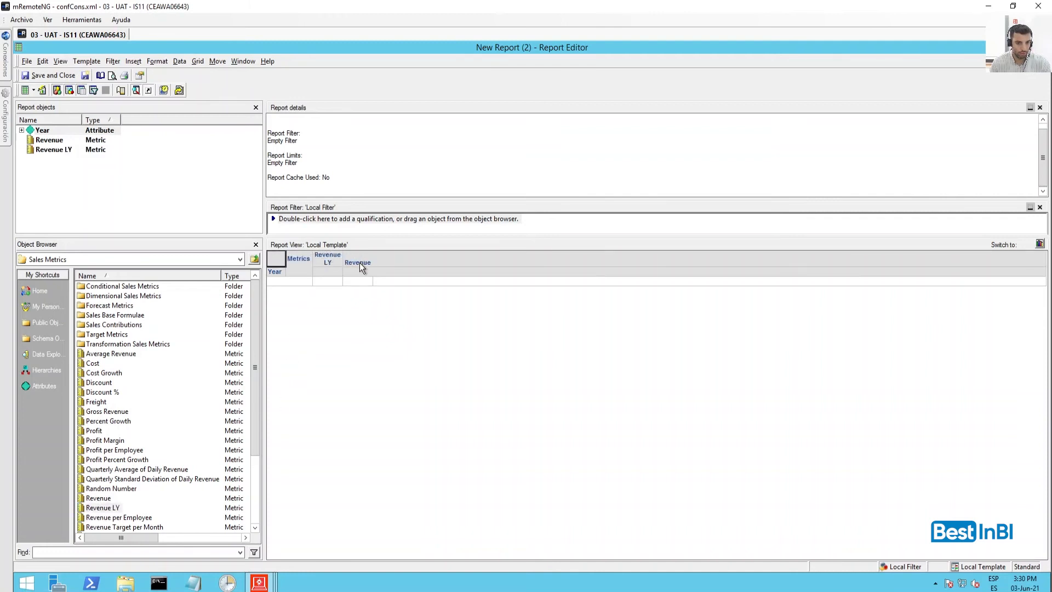
{"action": "key", "text": "Delete"}
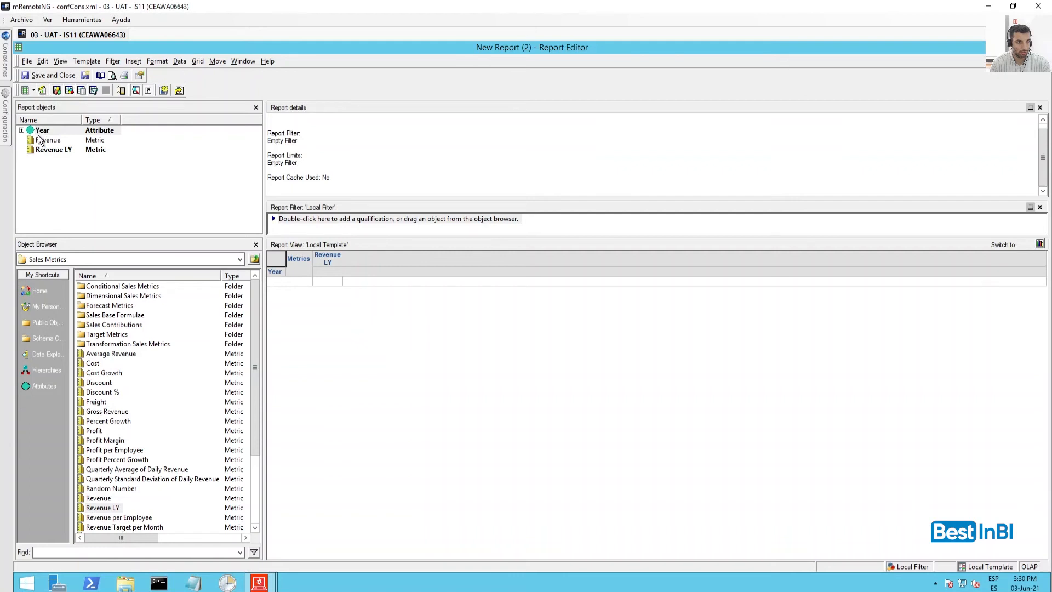
{"action": "left_click", "coordinate": [43, 91]}
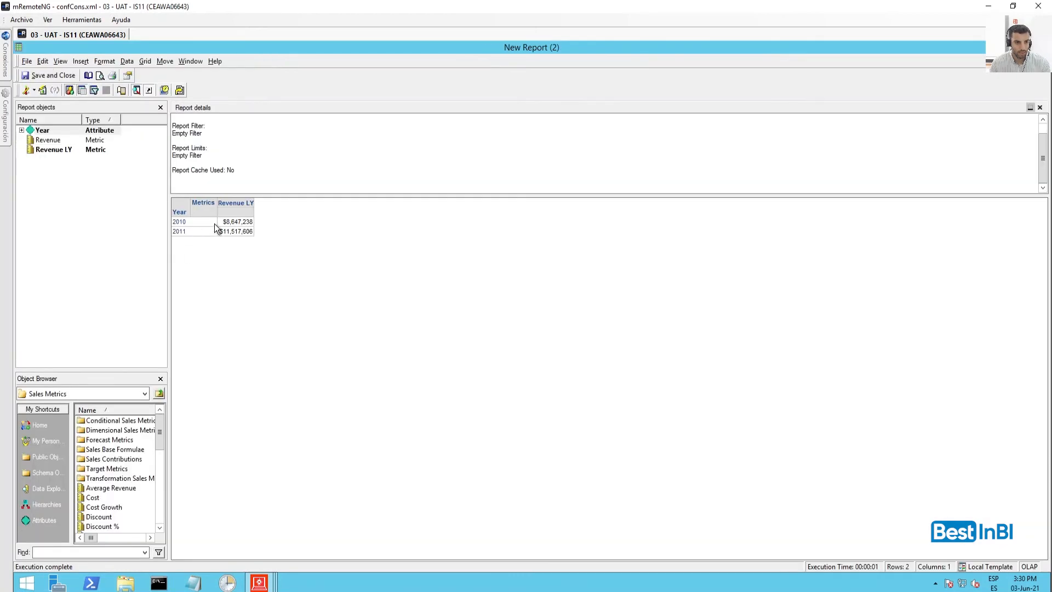
{"action": "left_click", "coordinate": [227, 230]}
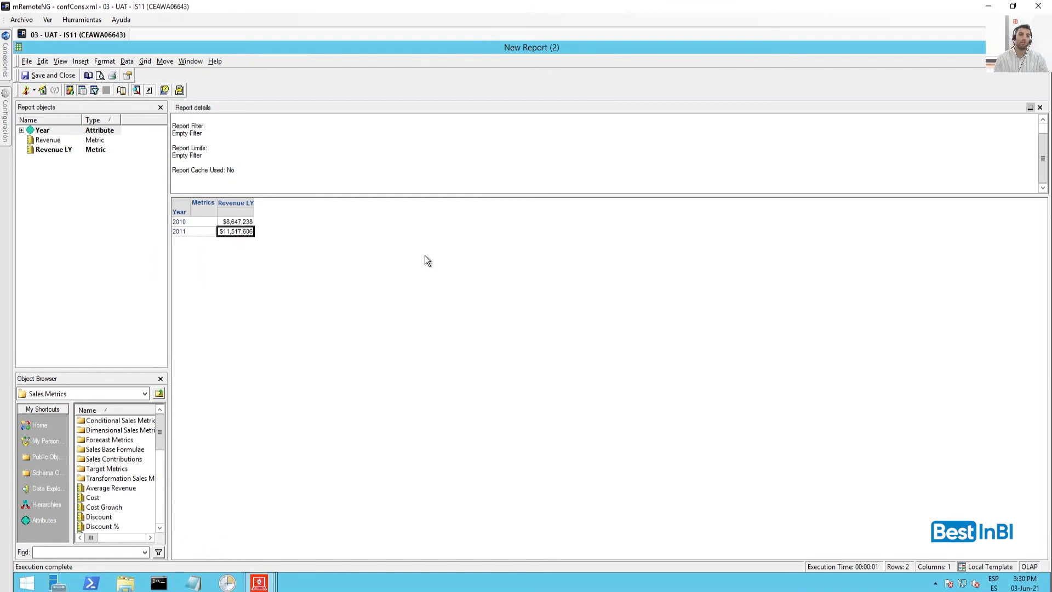
Step: Choose the Day attribute from the Time folder as the new transformation's member attribute
{"action": "mouse_move", "coordinate": [152, 591]}
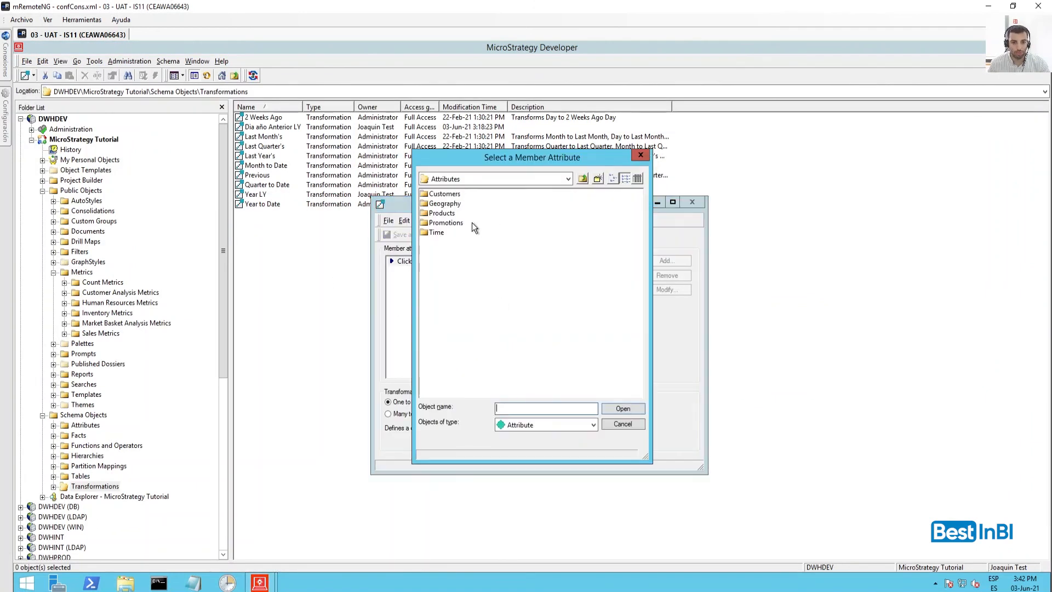
{"action": "double_click", "coordinate": [429, 235]}
{"action": "left_click", "coordinate": [435, 195]}
{"action": "double_click", "coordinate": [435, 195]}
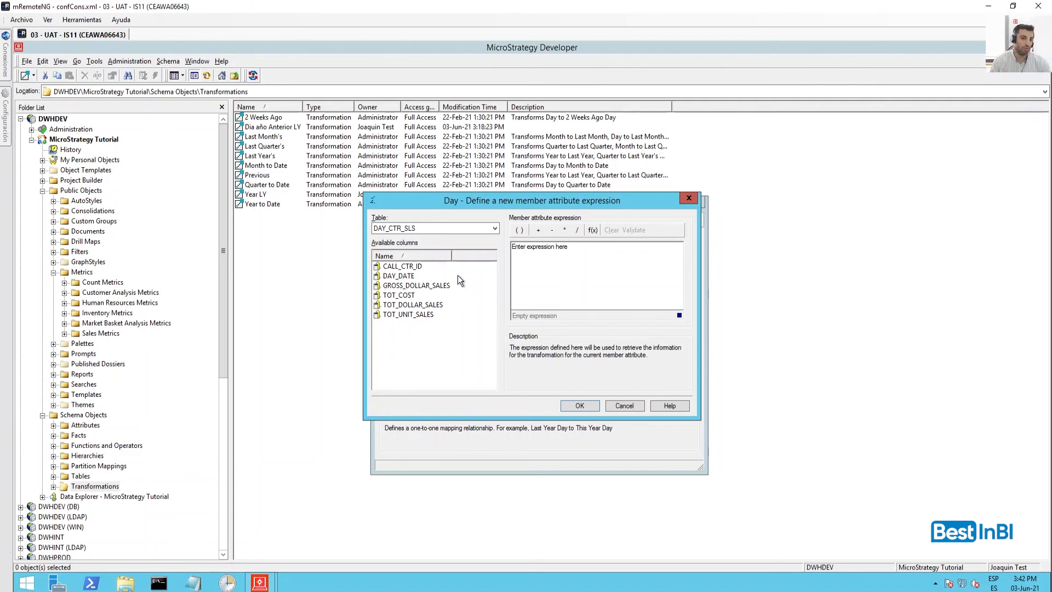
Step: Define the Day member expression with the MTD_DAY_DATE column from the MTD_DAY table
{"action": "left_click", "coordinate": [474, 225]}
{"action": "left_click", "coordinate": [477, 224]}
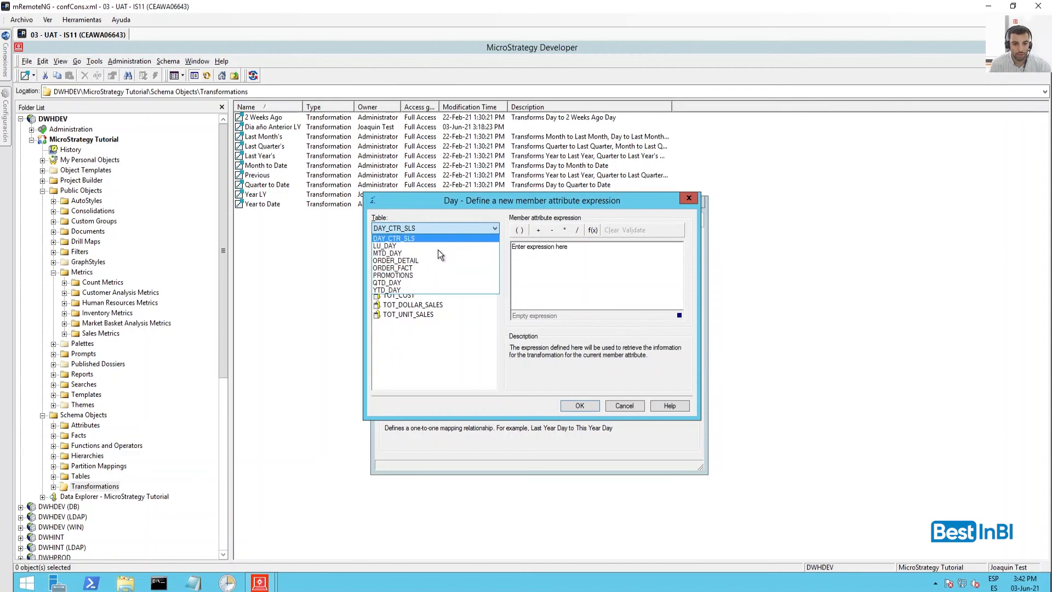
{"action": "left_click", "coordinate": [409, 253]}
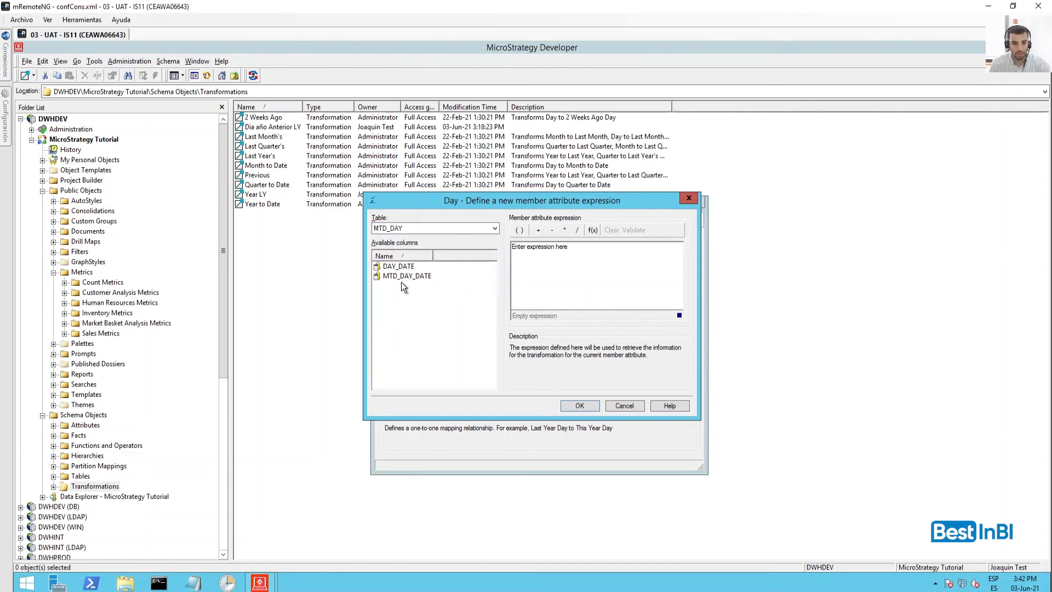
{"action": "left_click", "coordinate": [416, 275]}
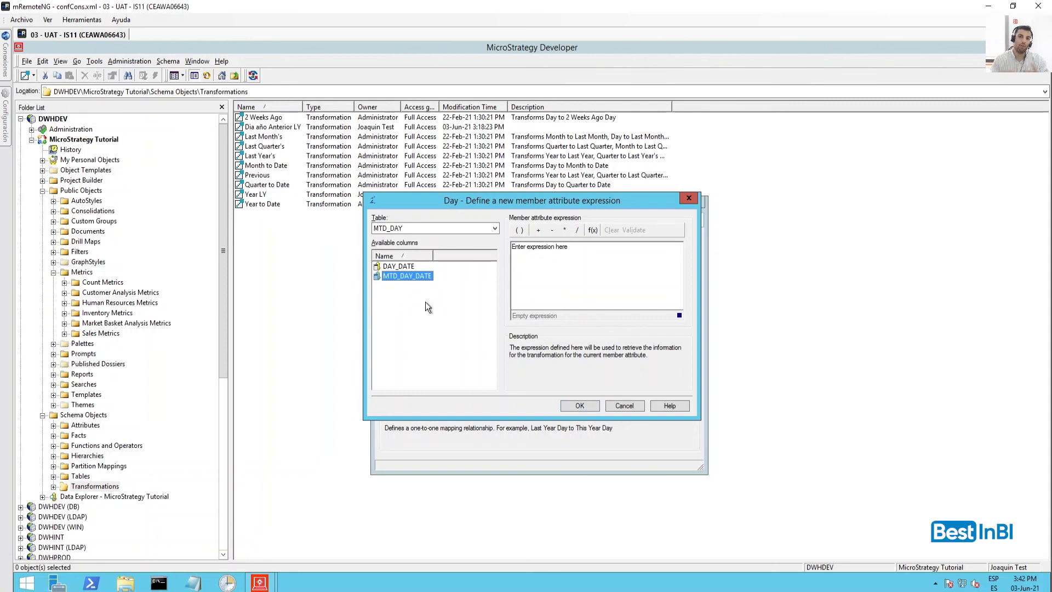
{"action": "left_click", "coordinate": [580, 406]}
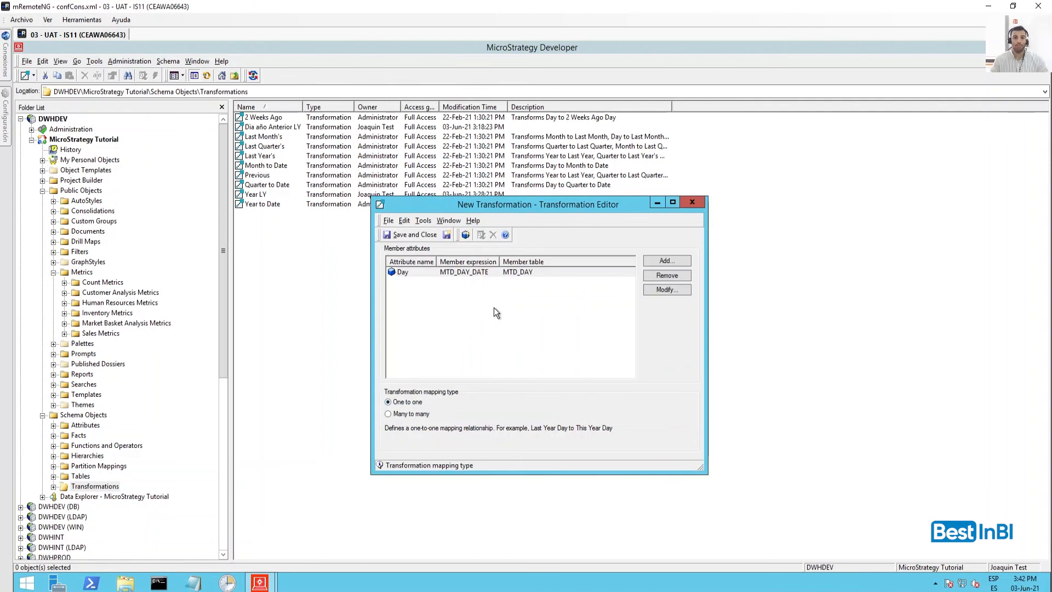
Step: Set the transformation mapping type to many to many, and save the transformation as Dia MTD
{"action": "left_click", "coordinate": [397, 414]}
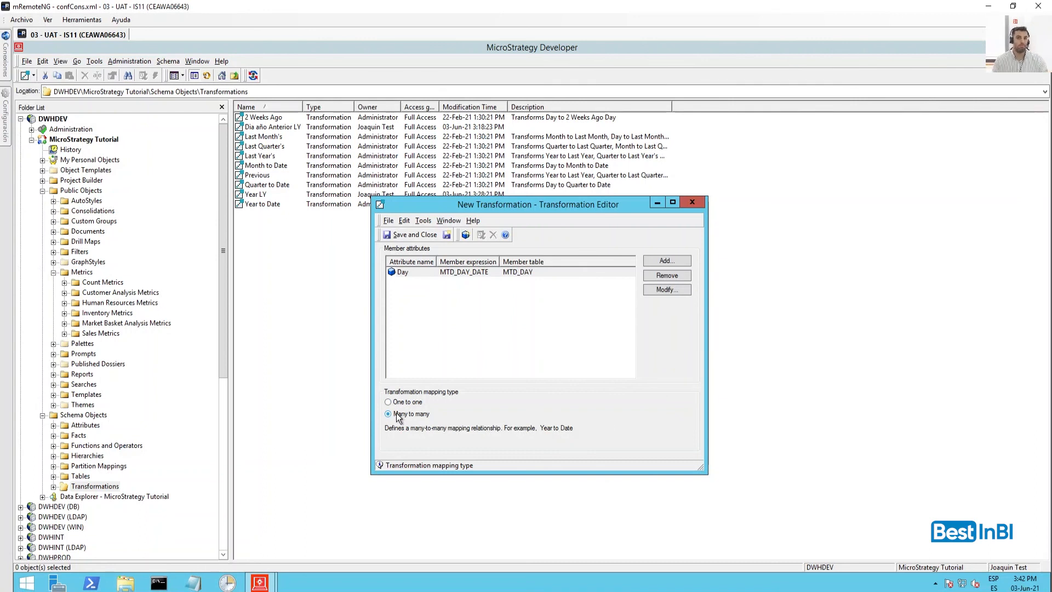
{"action": "left_click", "coordinate": [423, 235]}
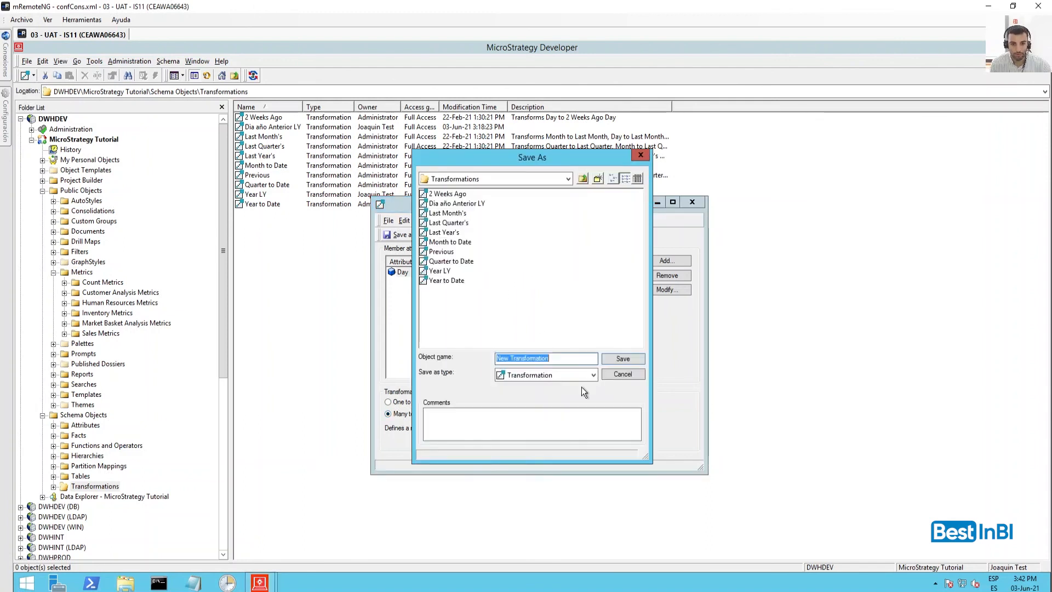
{"action": "type", "text": "MTD"}
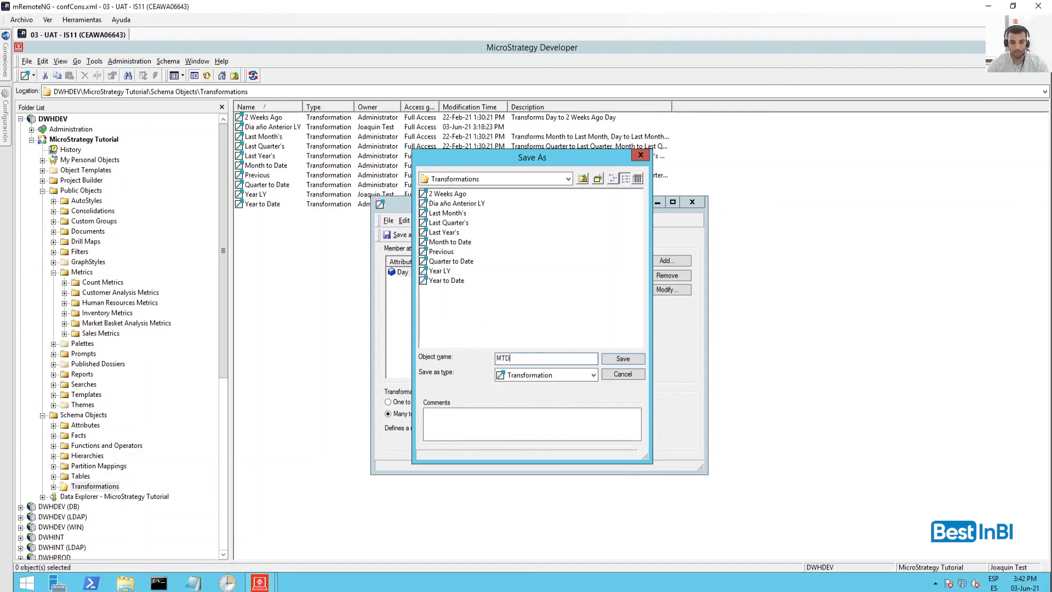
{"action": "type", "text": "D"}
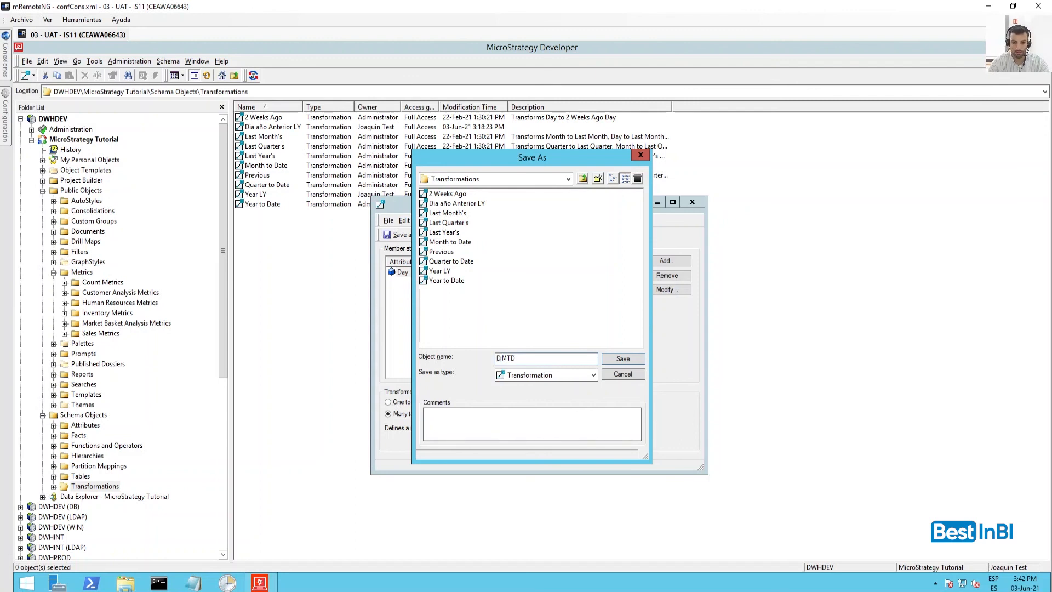
{"action": "type", "text": "ia"}
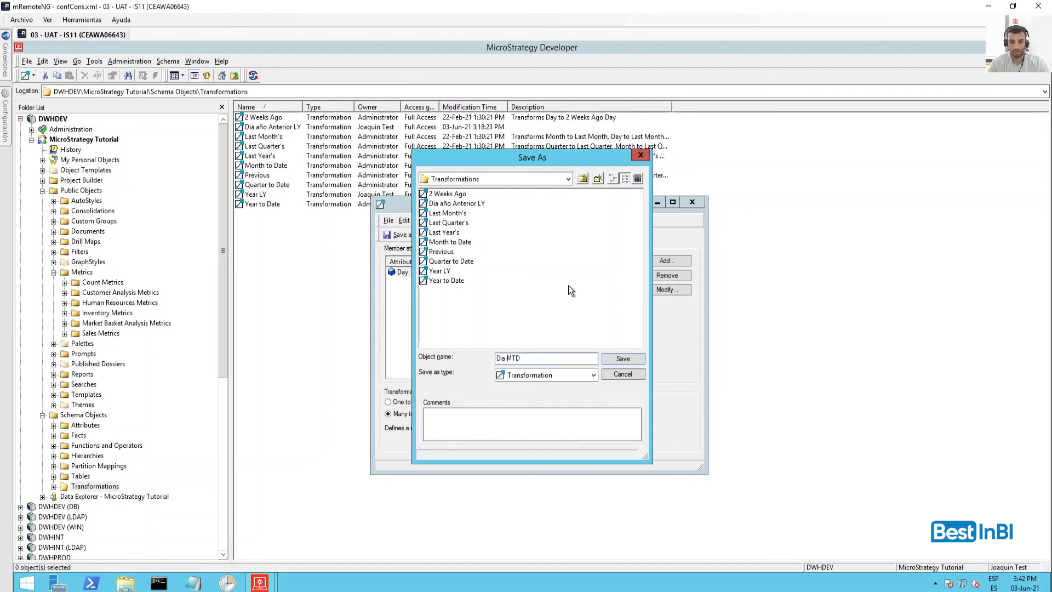
{"action": "left_click", "coordinate": [627, 362]}
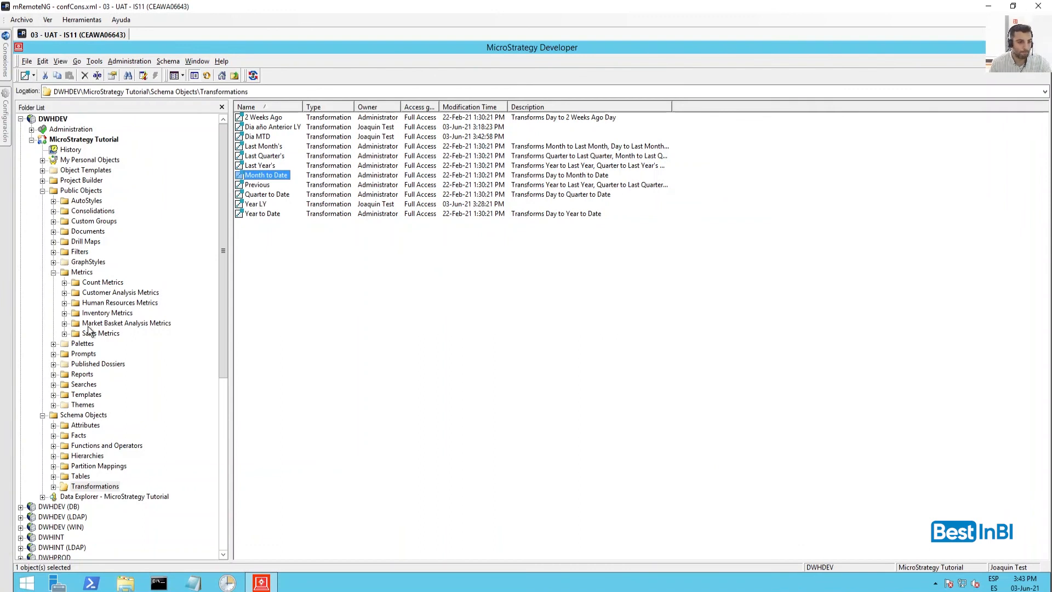
Step: Edit the Revenue LY metric in Sales Metrics, replacing all its transformations with Dia MTD, and save and close it
{"action": "left_click", "coordinate": [103, 334]}
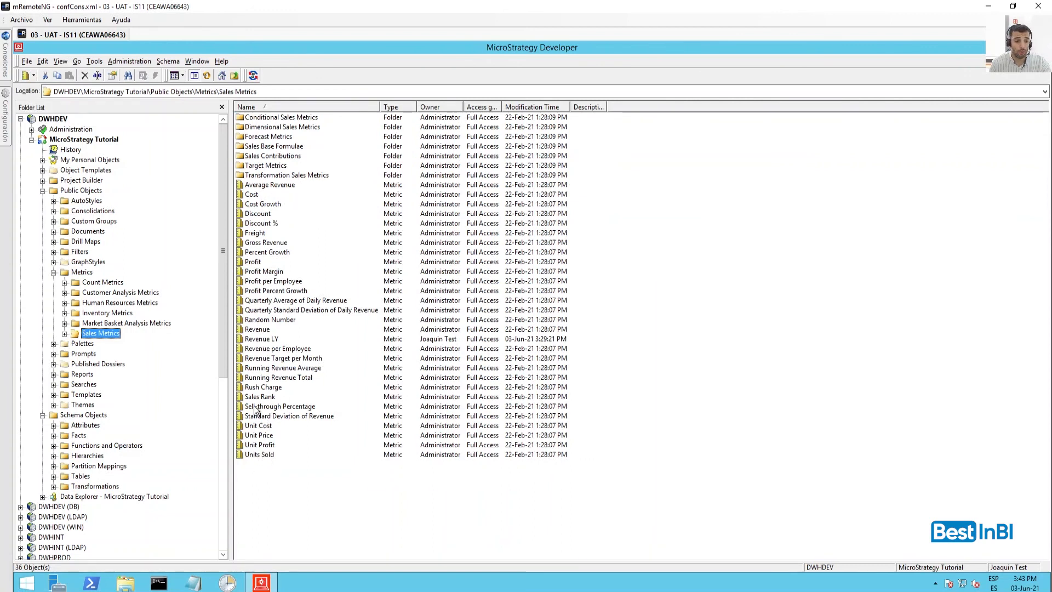
{"action": "key", "text": "Tab"}
{"action": "right_click", "coordinate": [262, 340]}
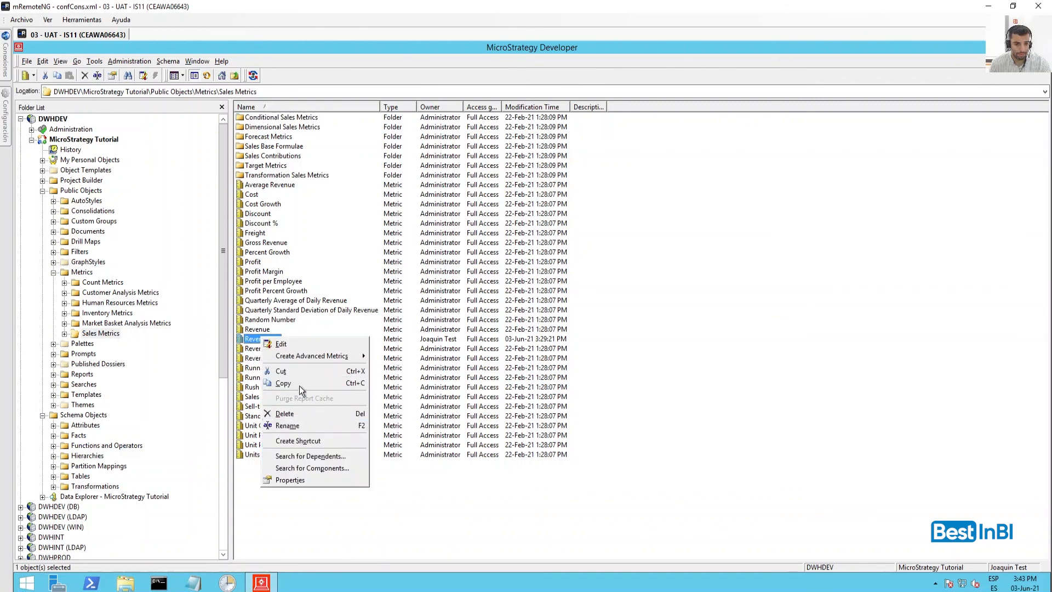
{"action": "left_click", "coordinate": [309, 345]}
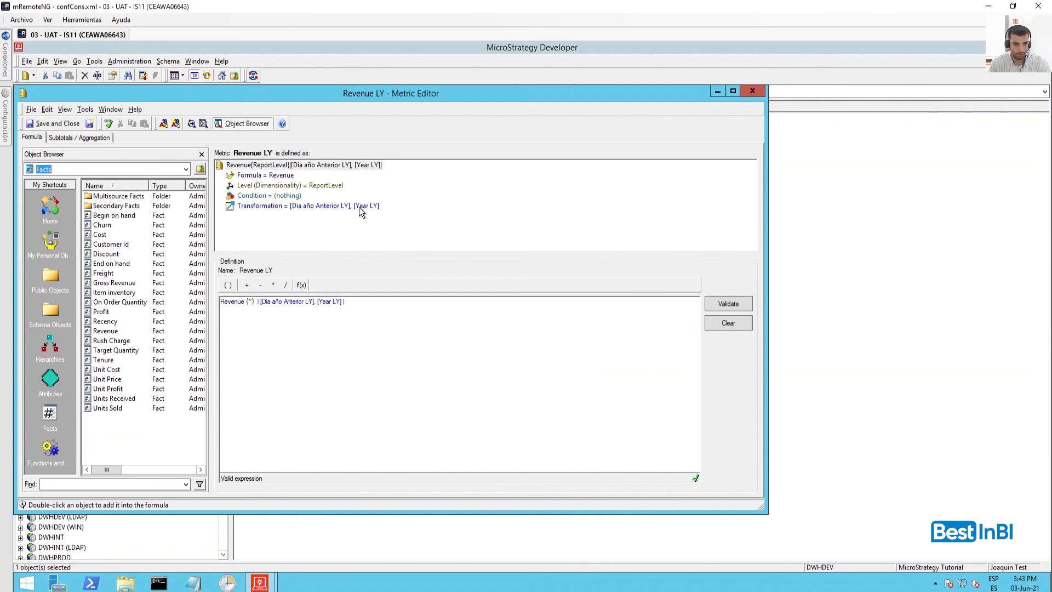
{"action": "left_click", "coordinate": [359, 207]}
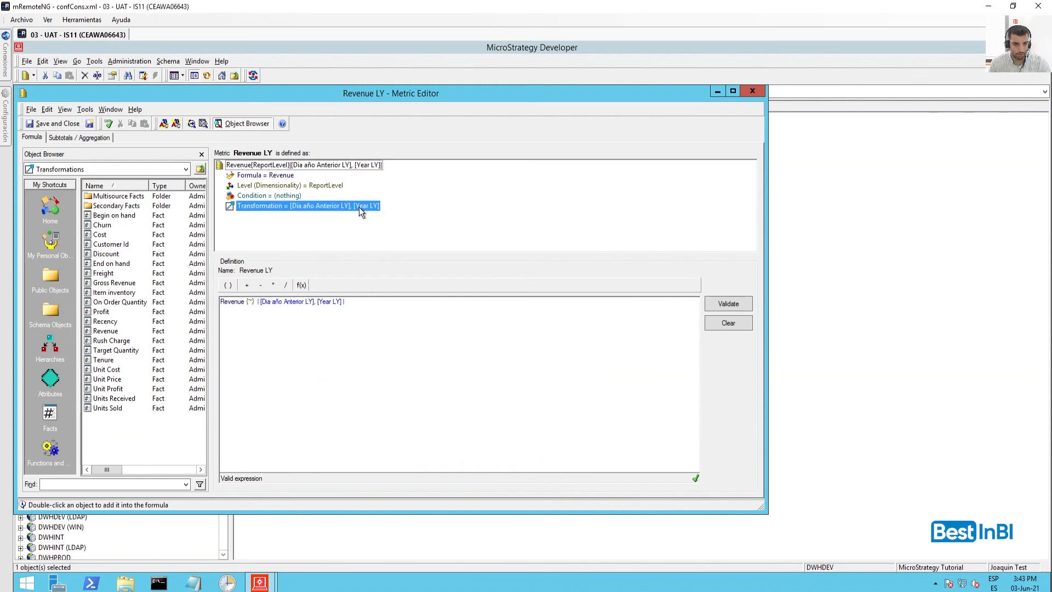
{"action": "left_click", "coordinate": [719, 294]}
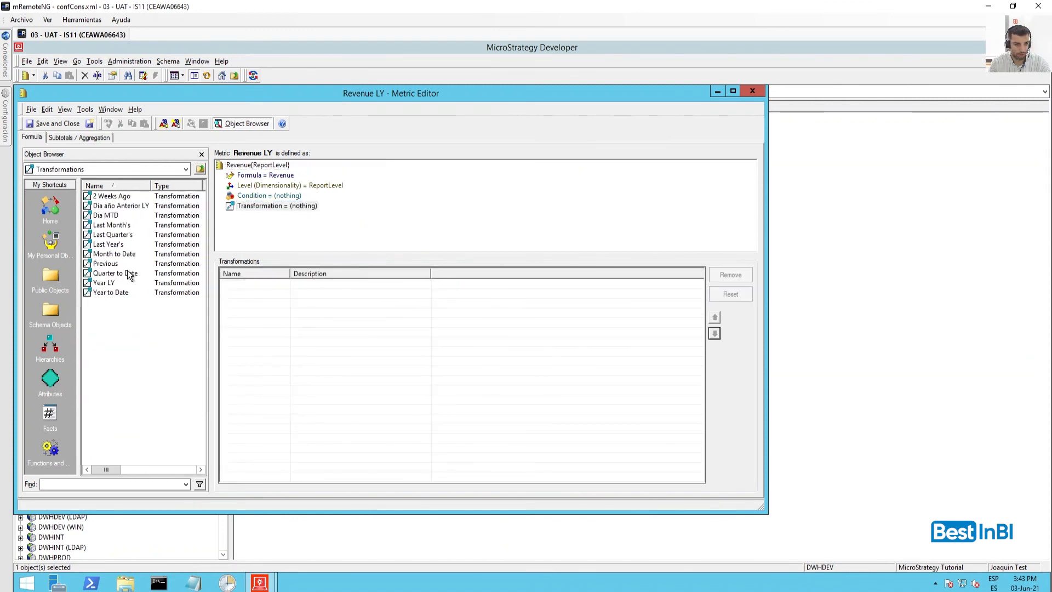
{"action": "left_click_drag", "start_coordinate": [108, 215], "coordinate": [290, 327]}
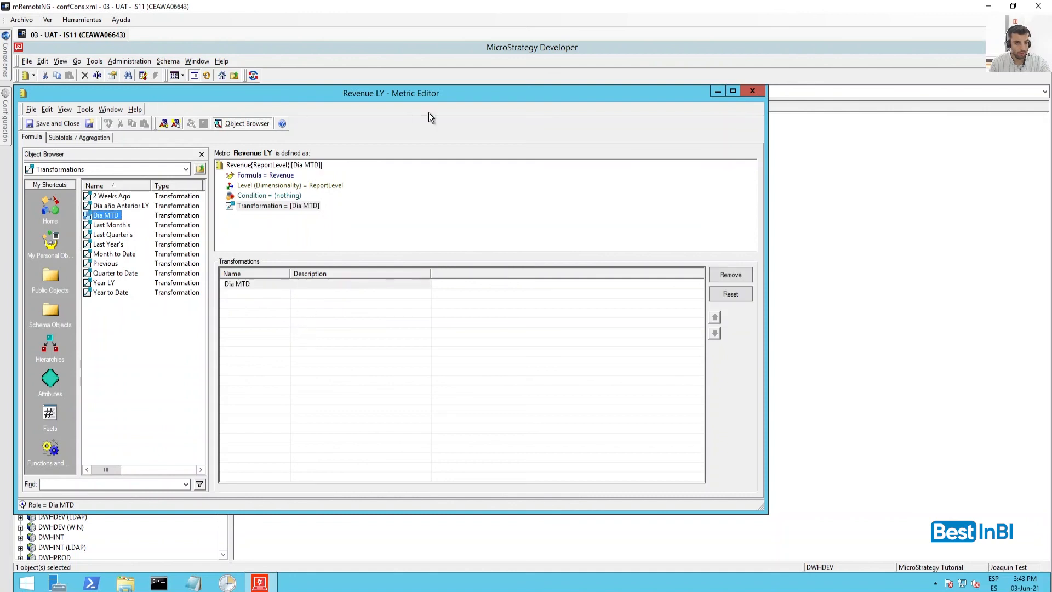
{"action": "left_click", "coordinate": [46, 124]}
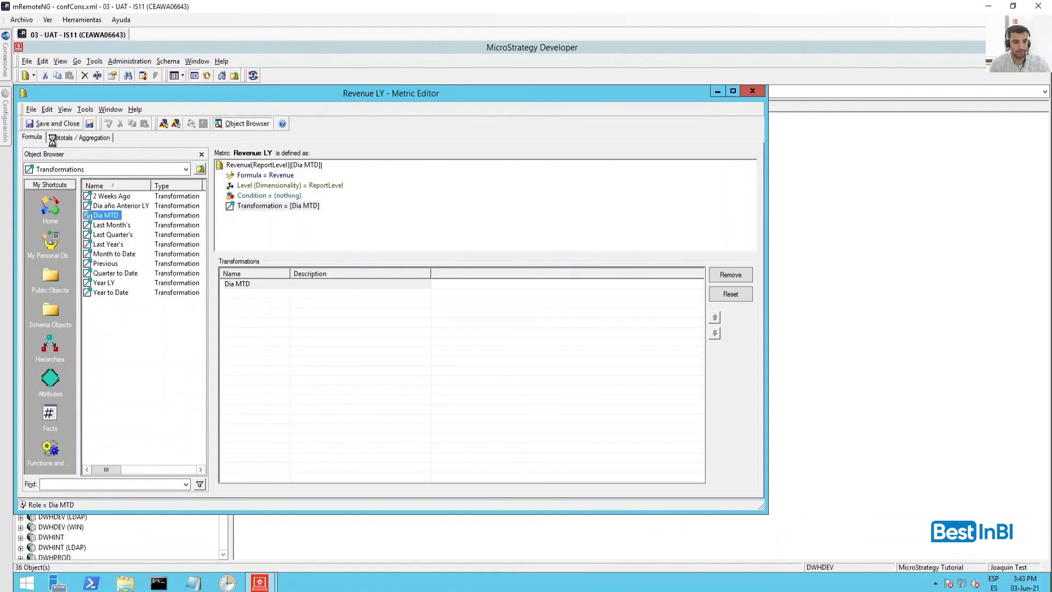
Step: Update the project schema with logical information, table keys and fact entry levels, and table logical sizes selected
{"action": "left_click", "coordinate": [167, 61]}
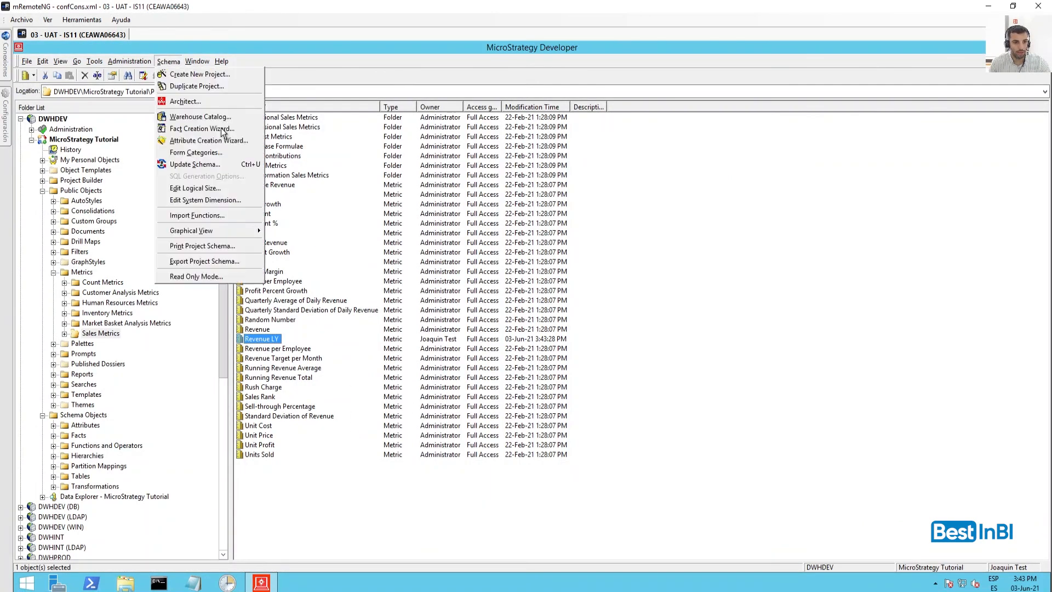
{"action": "left_click", "coordinate": [204, 165]}
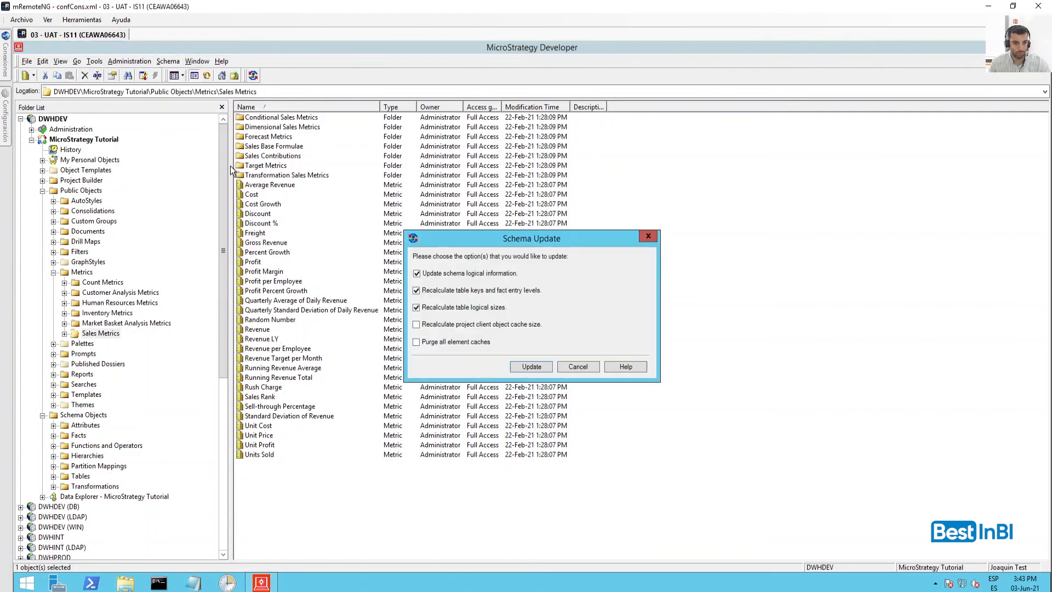
{"action": "left_click", "coordinate": [515, 372]}
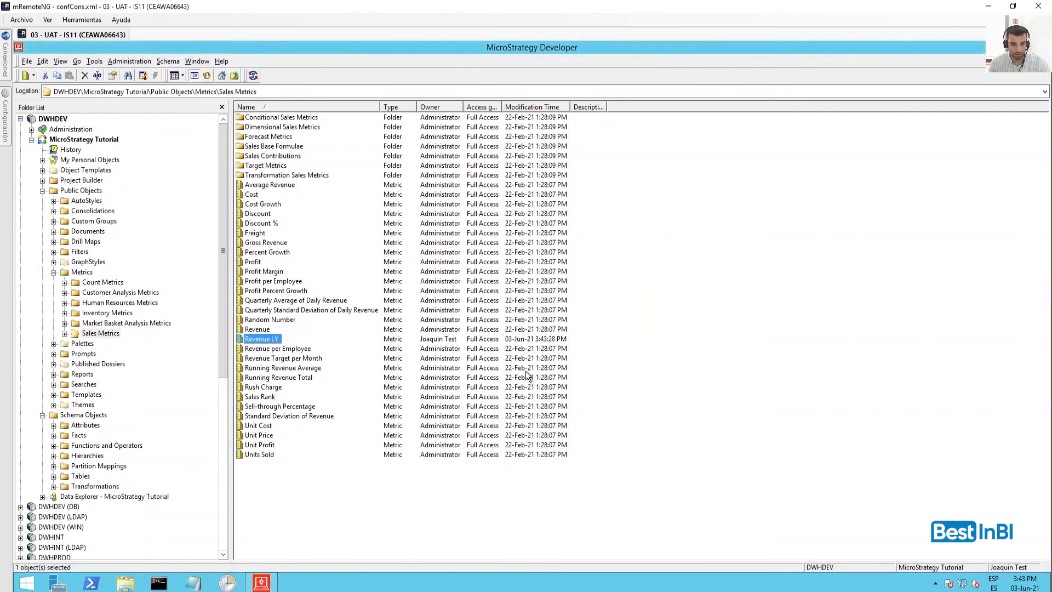
{"action": "left_click", "coordinate": [319, 357]}
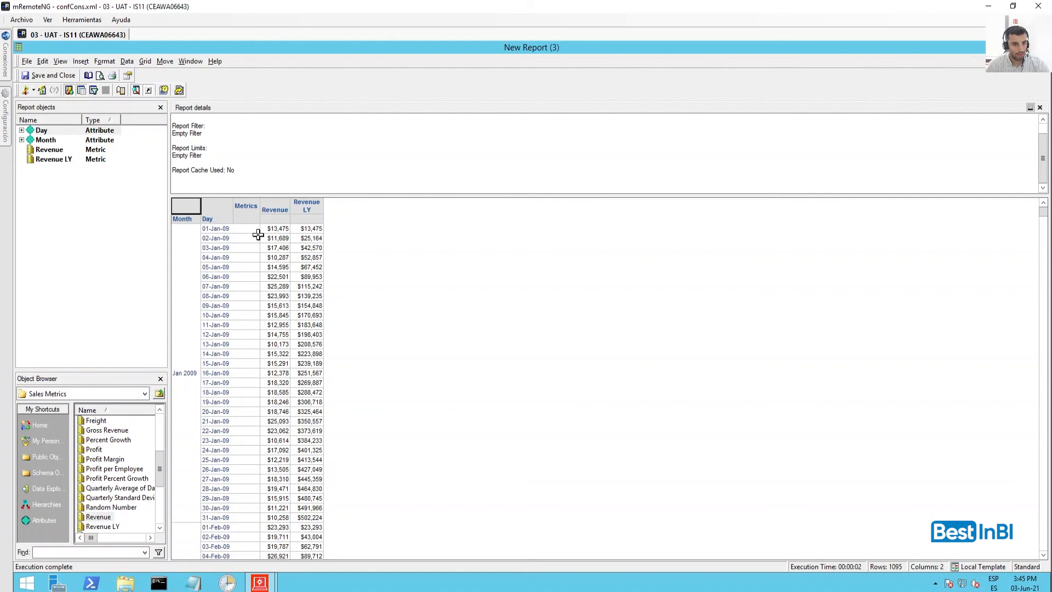
Step: Compare daily Revenue with month-to-date Revenue LY across January 2009 and at the change to February 2009
{"action": "left_click", "coordinate": [279, 229]}
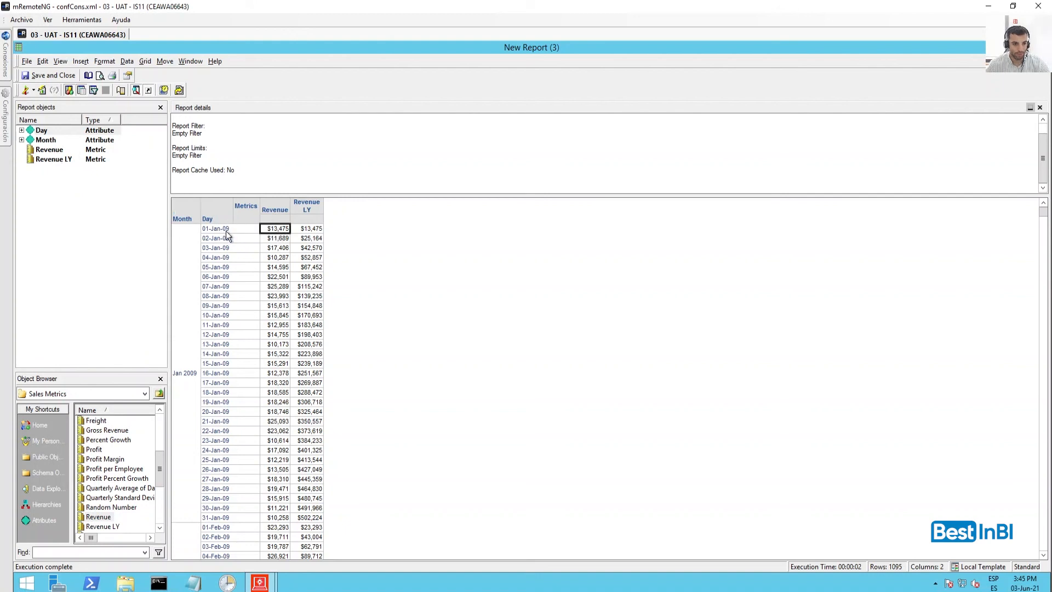
{"action": "left_click", "coordinate": [314, 231]}
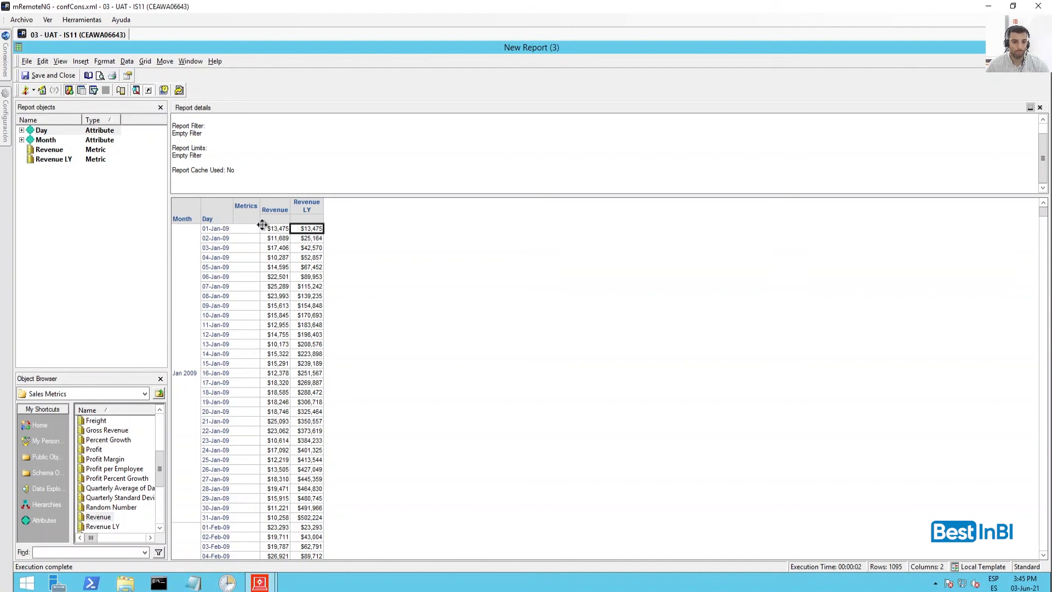
{"action": "left_click", "coordinate": [271, 227]}
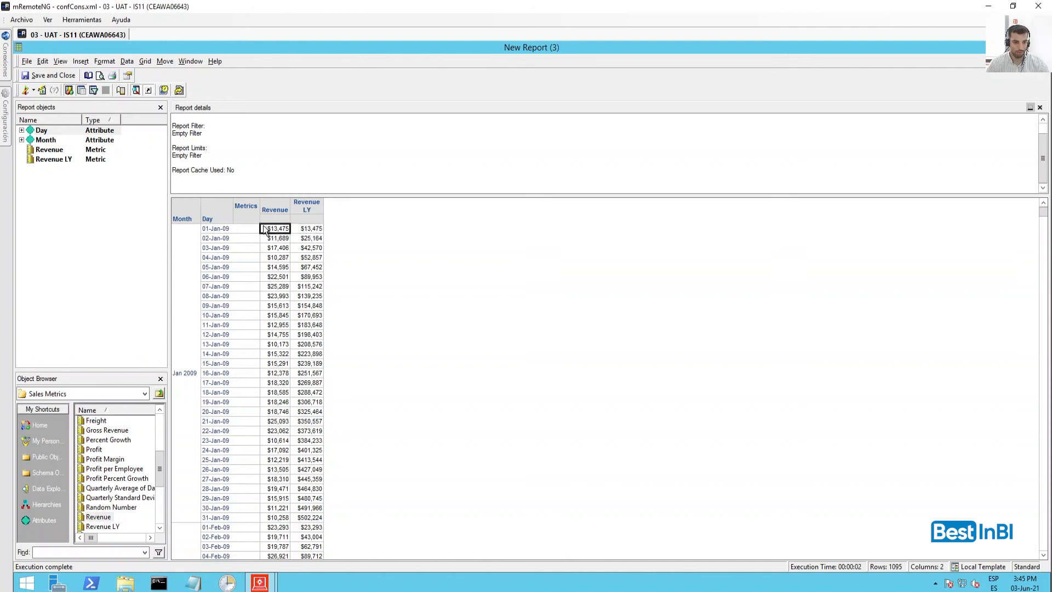
{"action": "left_click", "coordinate": [306, 231]}
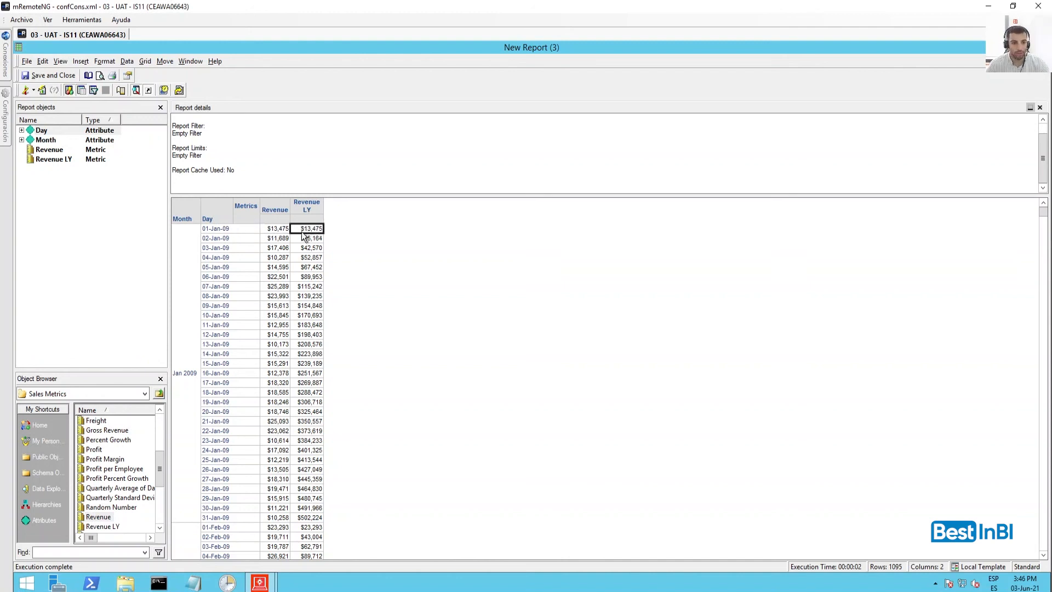
{"action": "left_click", "coordinate": [275, 241]}
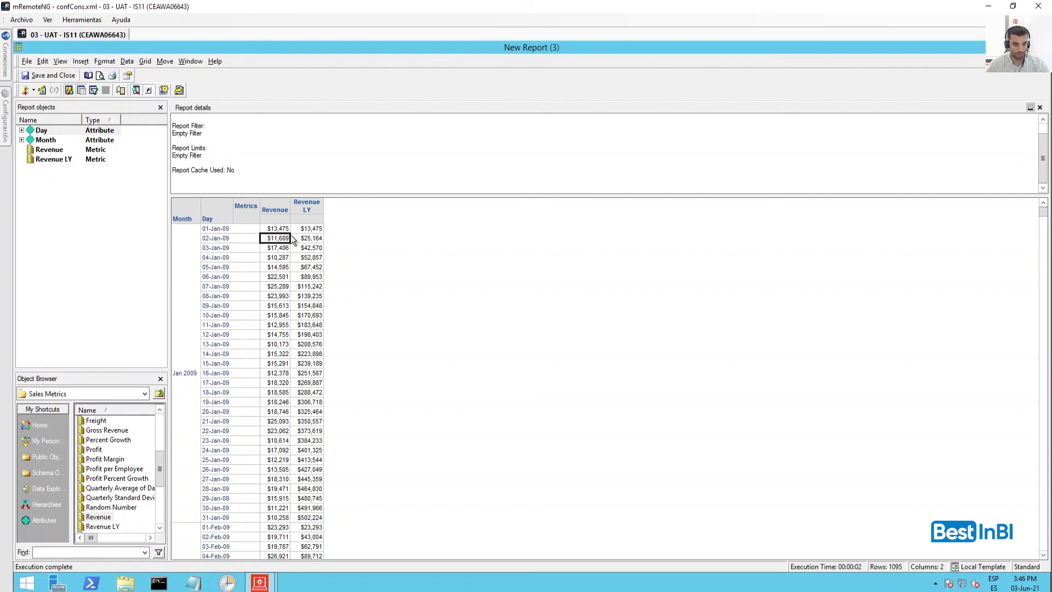
{"action": "left_click_drag", "start_coordinate": [305, 232], "coordinate": [306, 235]}
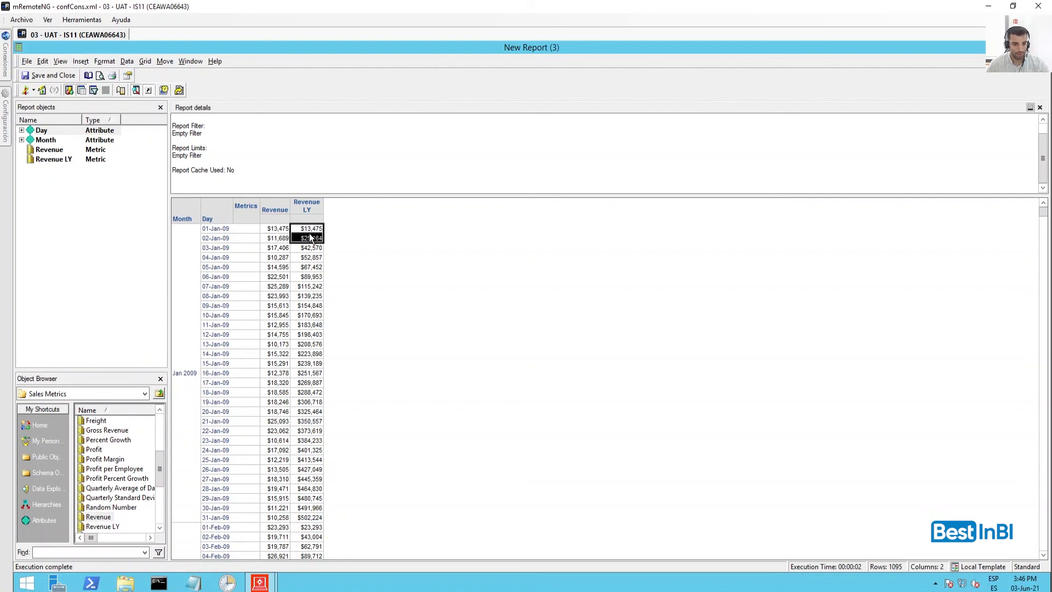
{"action": "left_click", "coordinate": [311, 518]}
{"action": "scroll", "coordinate": [403, 446], "scroll_direction": "down", "scroll_amount": 1}
{"action": "left_click", "coordinate": [310, 492]}
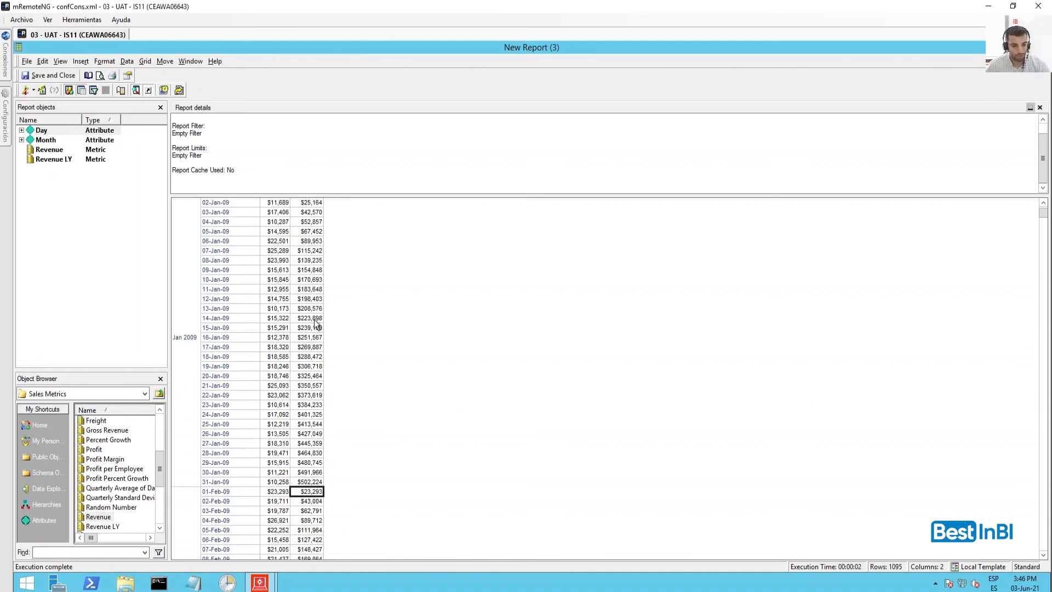
{"action": "scroll", "coordinate": [192, 405], "scroll_direction": "down", "scroll_amount": 5}
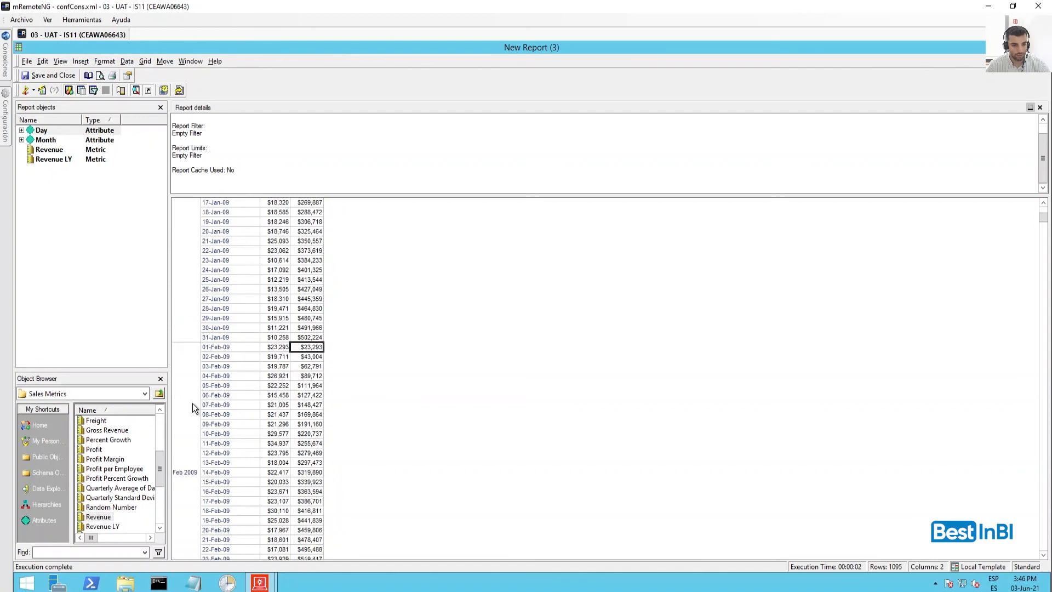